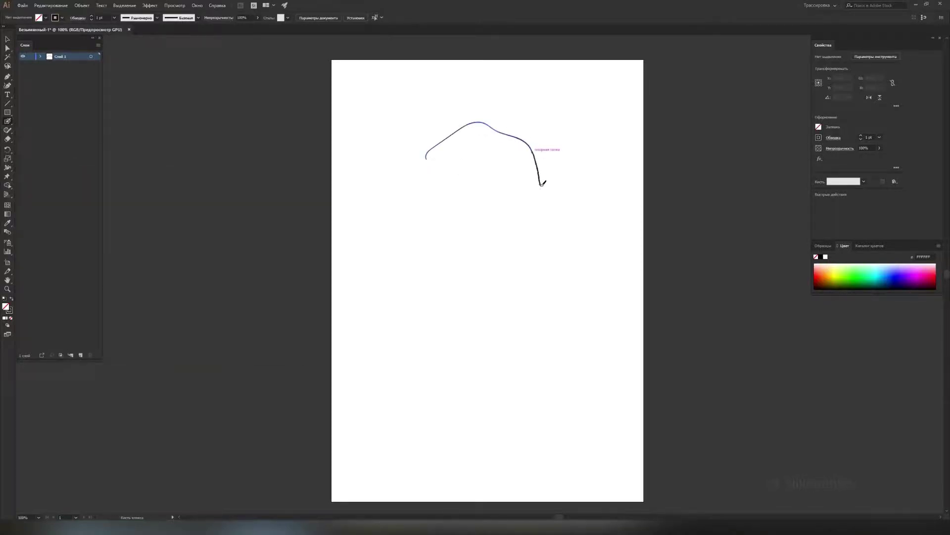
Draw the tall bell-shaped fruit outline with the Blob Brush and erase the doubled bottom-left line.
left_click_drag(426, 158, 568, 327)
left_click_drag(405, 307, 510, 353)
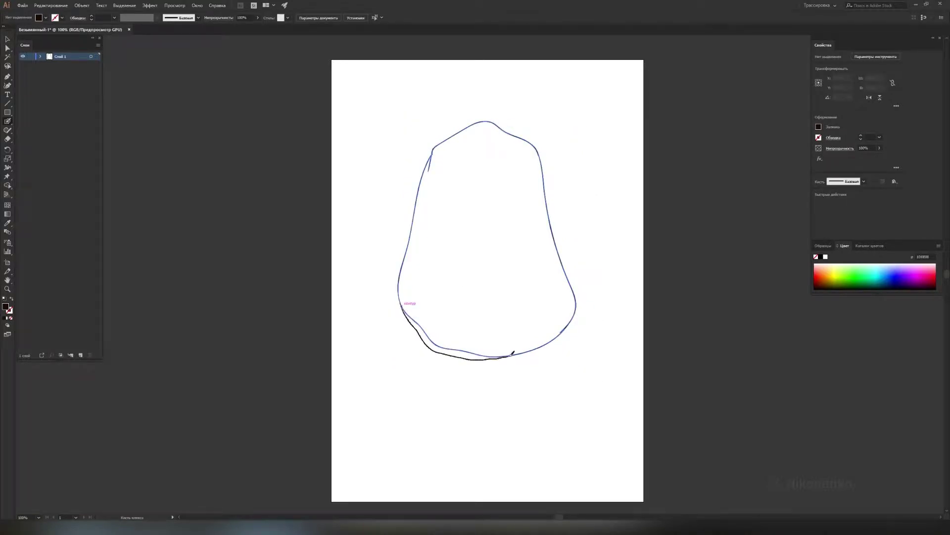
scroll(404, 307, "up", 1)
left_click_drag(367, 329, 489, 405)
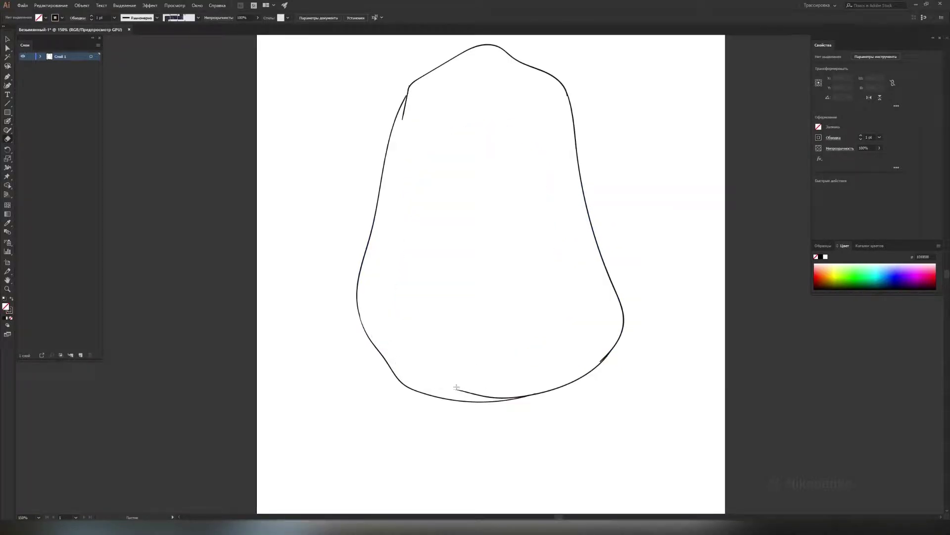
key("shift+b")
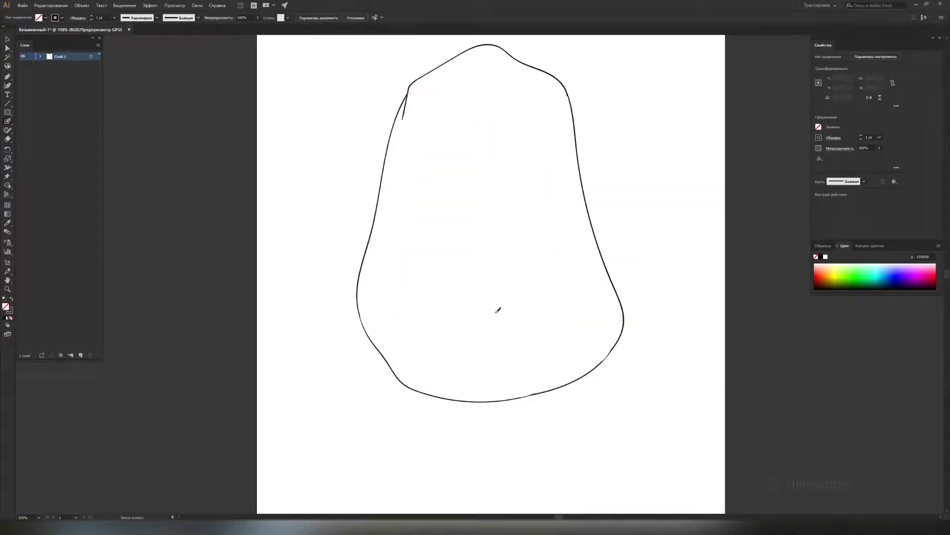
Draw the round, notched nut overlapping the fruit's bottom edge.
mouse_move(518, 394)
left_mouse_down()
mouse_move(424, 418)
mouse_move(526, 391)
mouse_move(439, 396)
left_mouse_up()
key("shift+e")
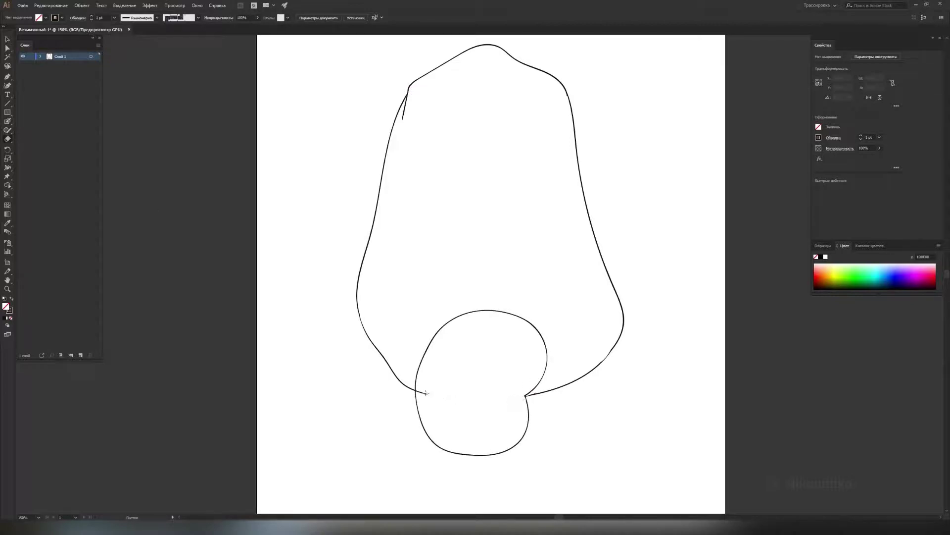
key("shift+b")
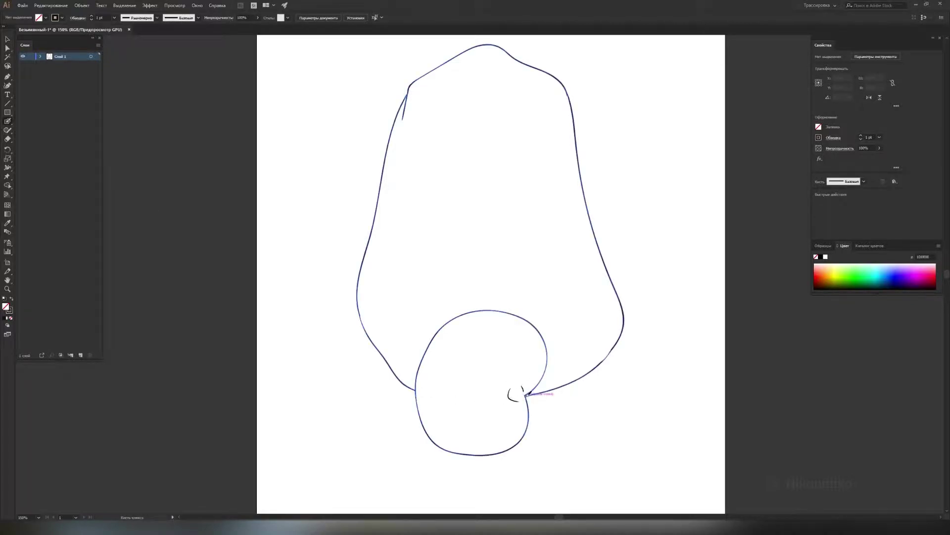
left_click_drag(426, 349, 458, 444)
key("shift+e")
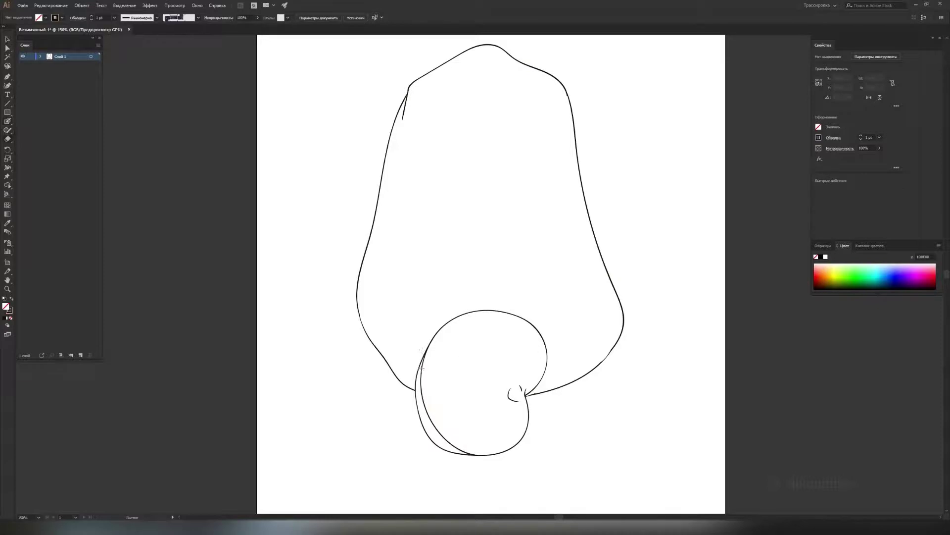
key("shift+b")
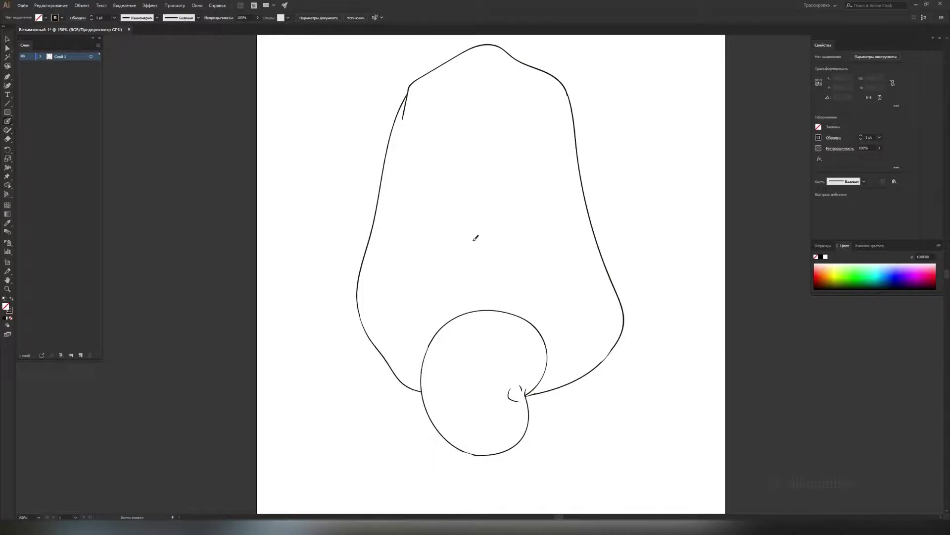
Paint wrinkle lines where fruit meets nut, enlarge the notch curl, and erase the overlapping stroke.
left_click_drag(490, 276, 452, 320)
left_click_drag(430, 326, 446, 324)
left_click_drag(547, 347, 607, 351)
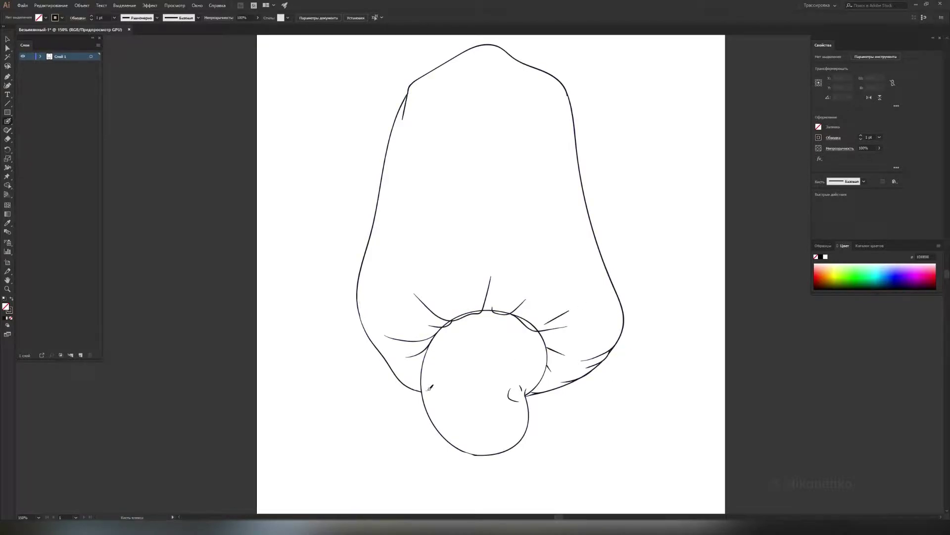
left_click_drag(519, 373, 524, 395)
key("shift+e")
left_click_drag(433, 321, 480, 311)
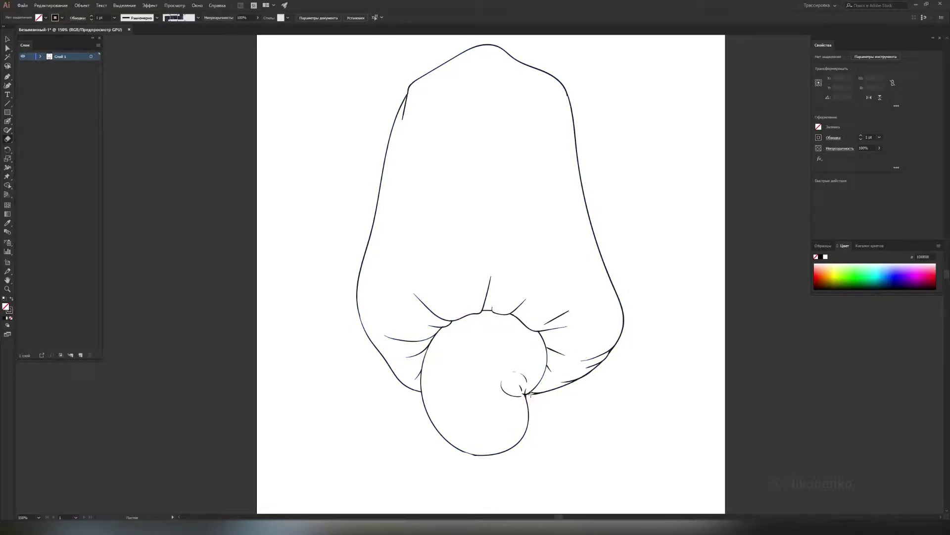
key("shift+b")
Add vertical fold lines on the fruit, then outline a second fruit on the right on a new layer.
left_click_drag(415, 158, 406, 256)
left_click_drag(535, 144, 546, 194)
key("ctrl+l")
left_click_drag(603, 160, 635, 392)
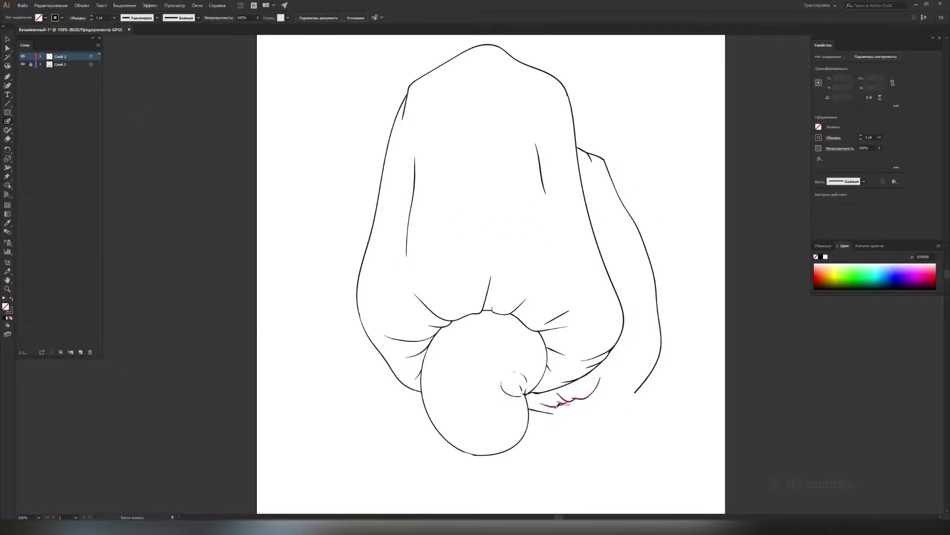
Outline the right background cashew's small nut and join its contour to the nut.
left_click_drag(600, 388, 614, 461)
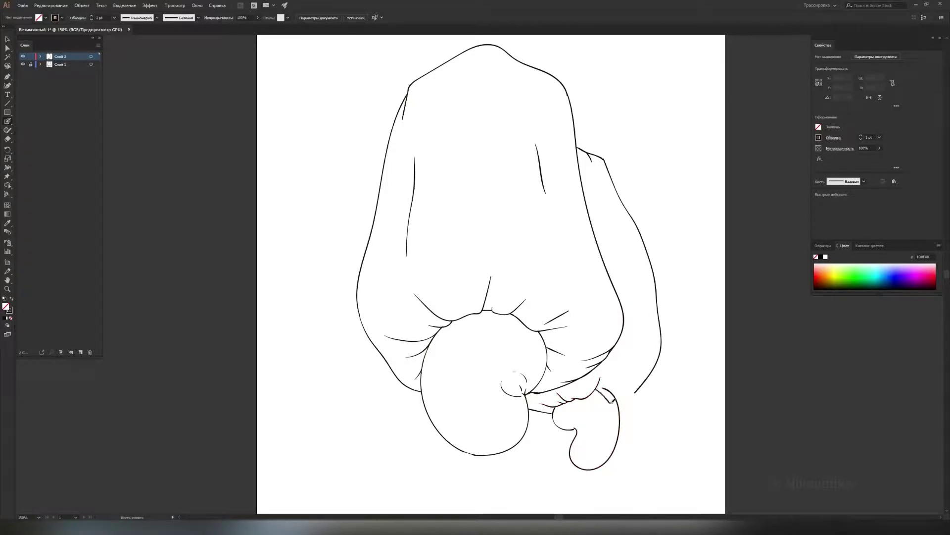
mouse_move(600, 380)
left_mouse_down()
mouse_move(619, 422)
mouse_move(639, 386)
left_mouse_up()
left_click_drag(628, 229, 653, 322)
mouse_move(616, 188)
left_mouse_down()
mouse_move(609, 161)
mouse_move(618, 189)
left_mouse_up()
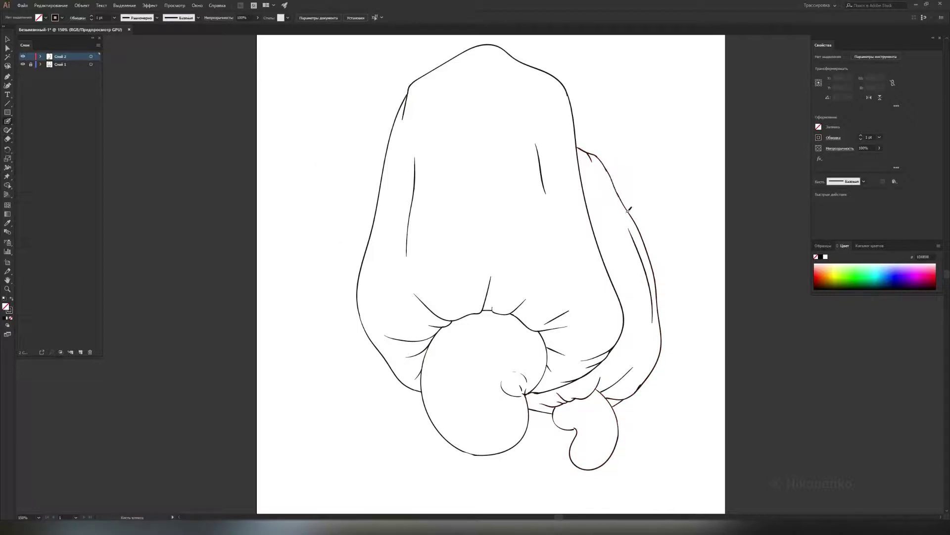
Outline the left background cashew with its small nut.
mouse_move(381, 190)
left_mouse_down()
mouse_move(346, 396)
mouse_move(355, 384)
left_mouse_up()
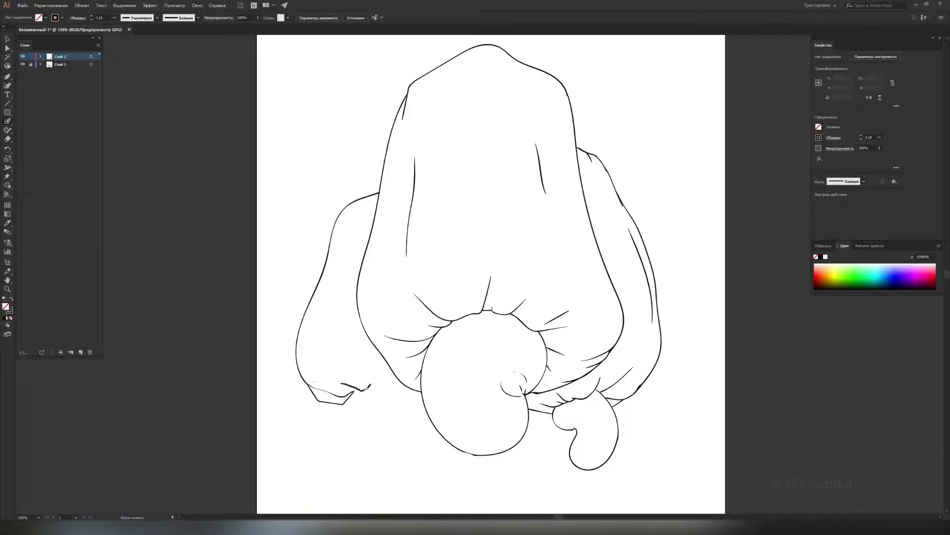
left_click_drag(364, 446, 388, 391)
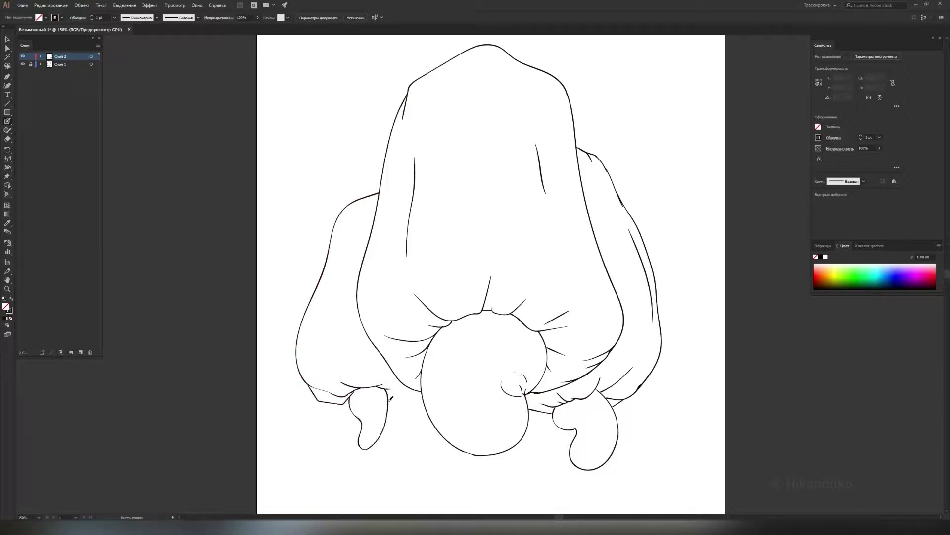
mouse_move(373, 145)
left_mouse_down()
mouse_move(363, 171)
mouse_move(379, 208)
mouse_move(364, 250)
mouse_move(363, 208)
left_mouse_up()
Draw a stem curving up and left from the fruit's top, undoing stray strokes and erasing leftovers.
key("ctrl+z")
key("ctrl+z")
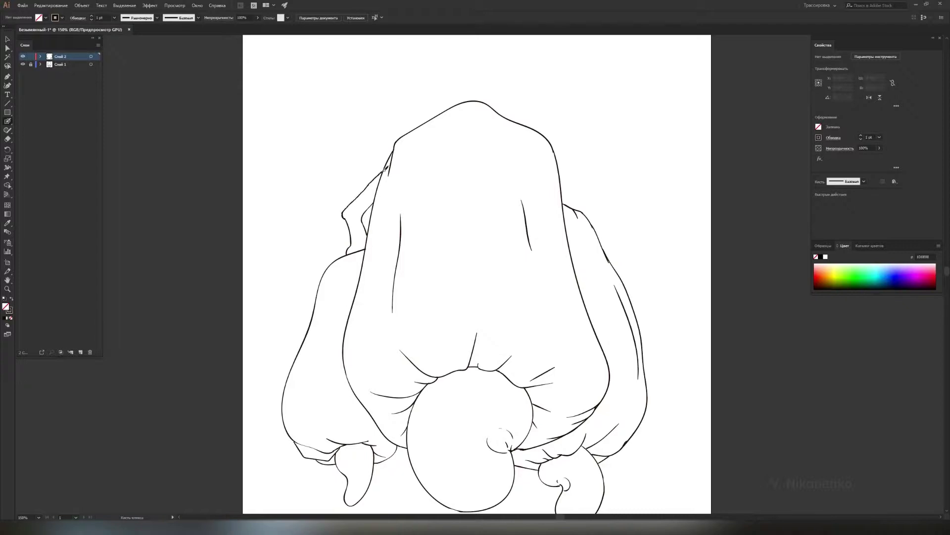
mouse_move(500, 107)
left_mouse_down()
mouse_move(429, 49)
mouse_move(456, 92)
left_mouse_up()
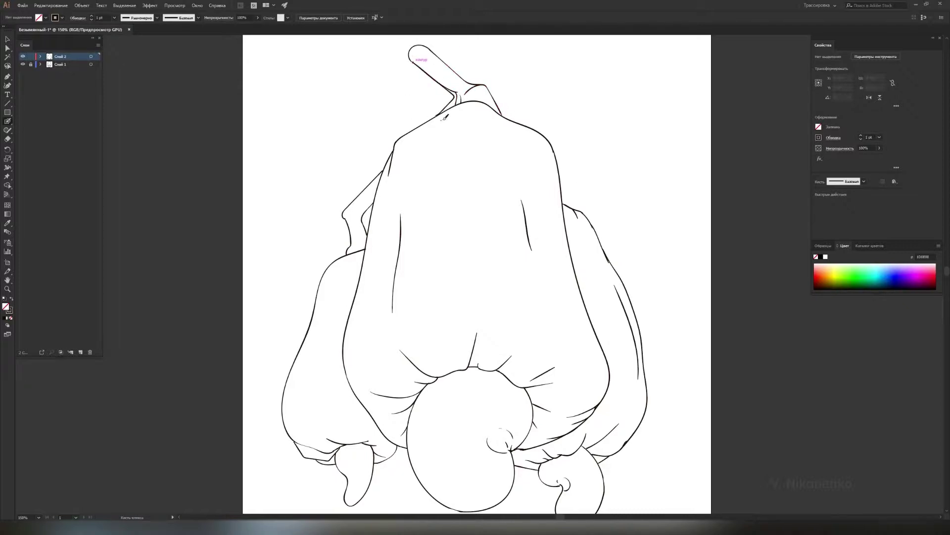
key("ctrl+z")
left_click_drag(434, 116, 367, 87)
left_click_drag(435, 77, 465, 103)
key("shift+b")
left_click_drag(411, 90, 405, 89)
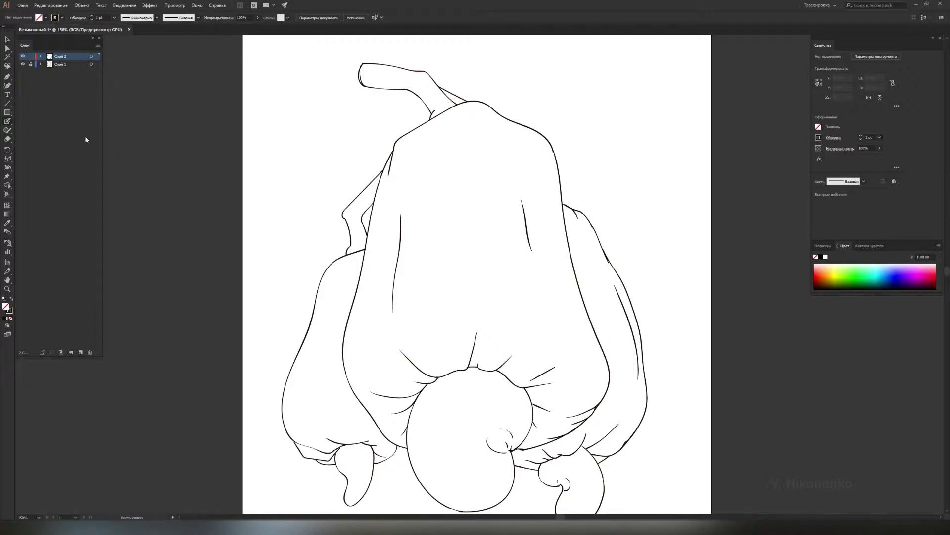
key("shift+e")
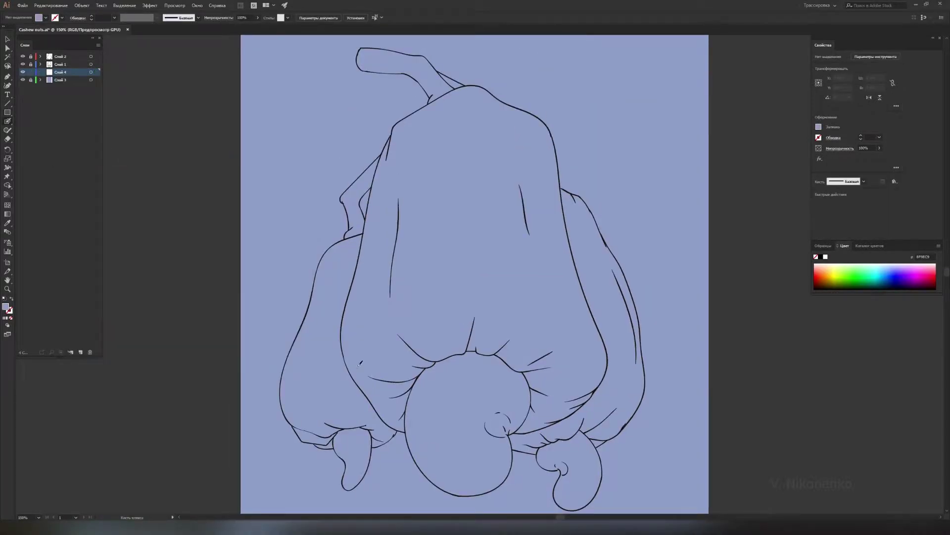
Pick dark red and paint shading along the seam above the nut, trimming its edges.
double_click(6, 307)
left_click(546, 385)
left_click(662, 375)
left_click_drag(434, 359, 473, 337)
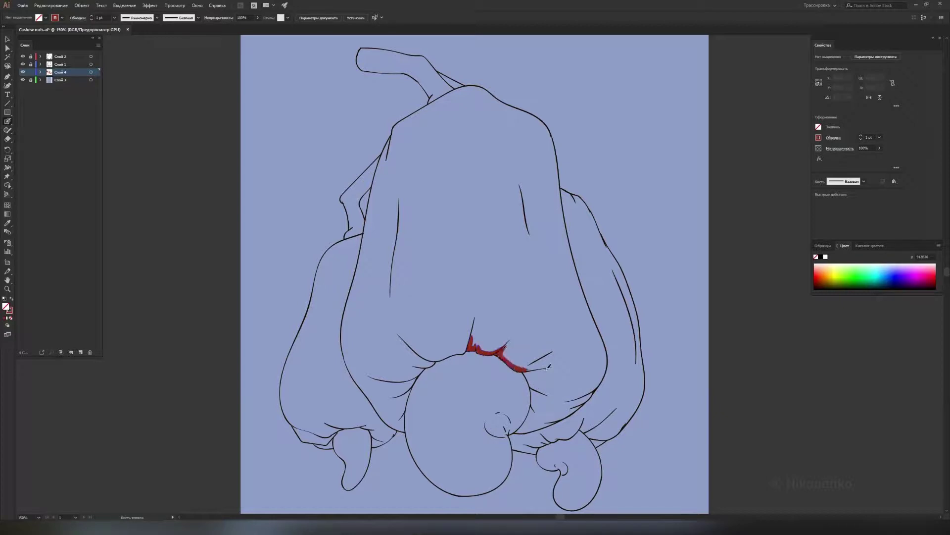
left_click_drag(536, 385, 514, 364)
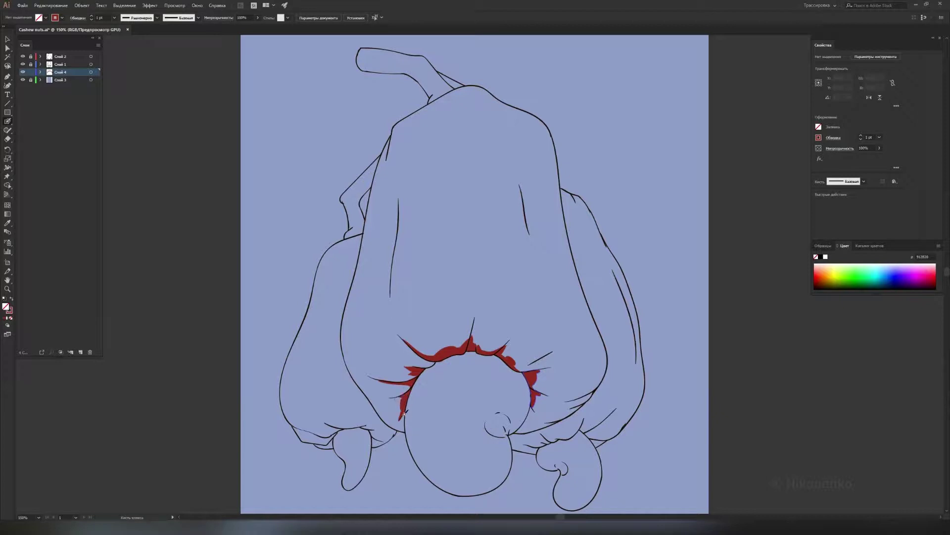
key("shift+e")
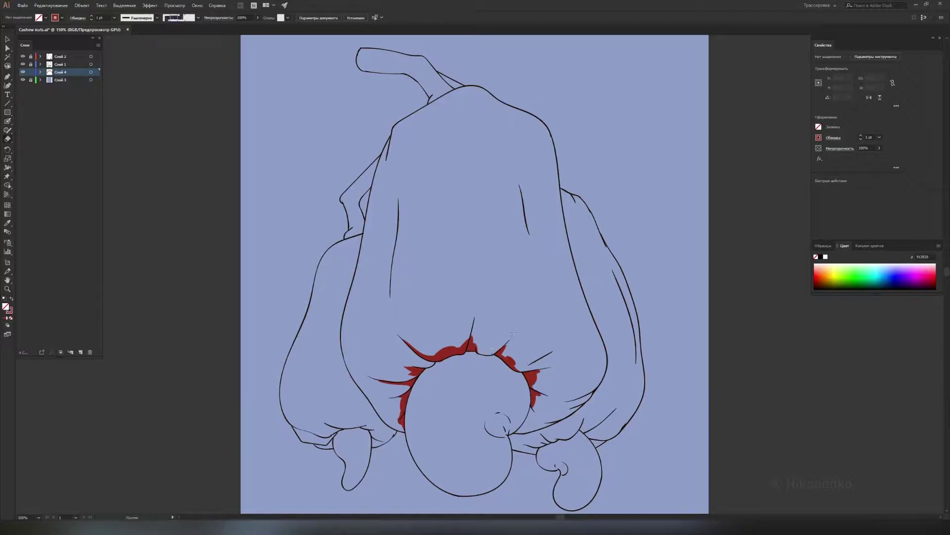
left_click_drag(436, 349, 466, 352)
Add a small red stroke left of the nut, then a new layer with fill #70221C.
key("shift+b")
left_click_drag(399, 337, 410, 345)
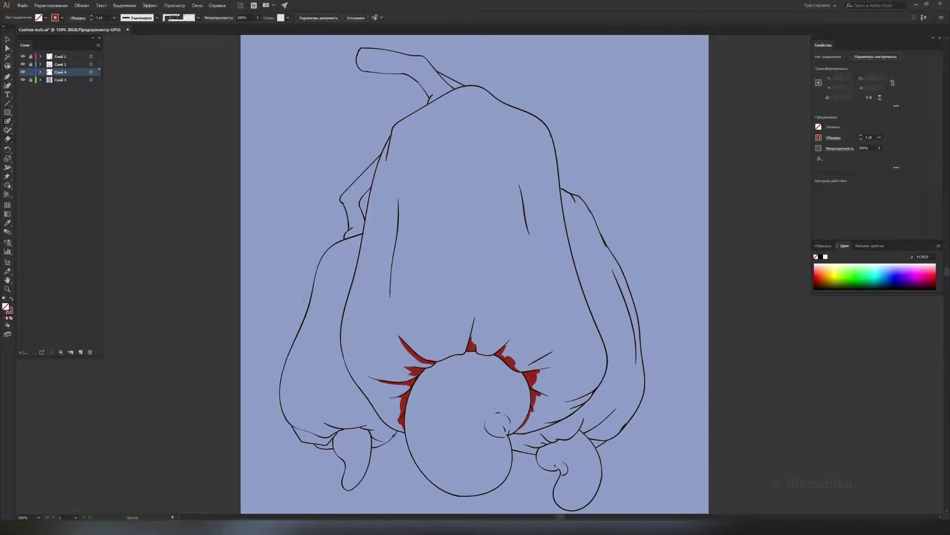
left_click(80, 352)
double_click(9, 310)
left_click(658, 378)
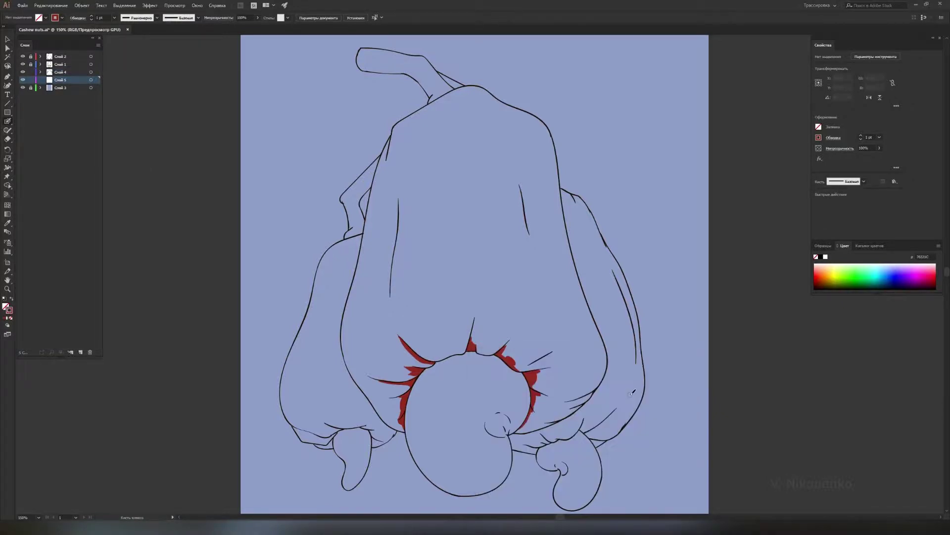
Paint feathered dark red strokes around the nut's left, upper-left and upper-right edges.
left_click_drag(420, 358, 396, 342)
mouse_move(416, 378)
left_mouse_down()
mouse_move(371, 379)
mouse_move(401, 407)
left_mouse_up()
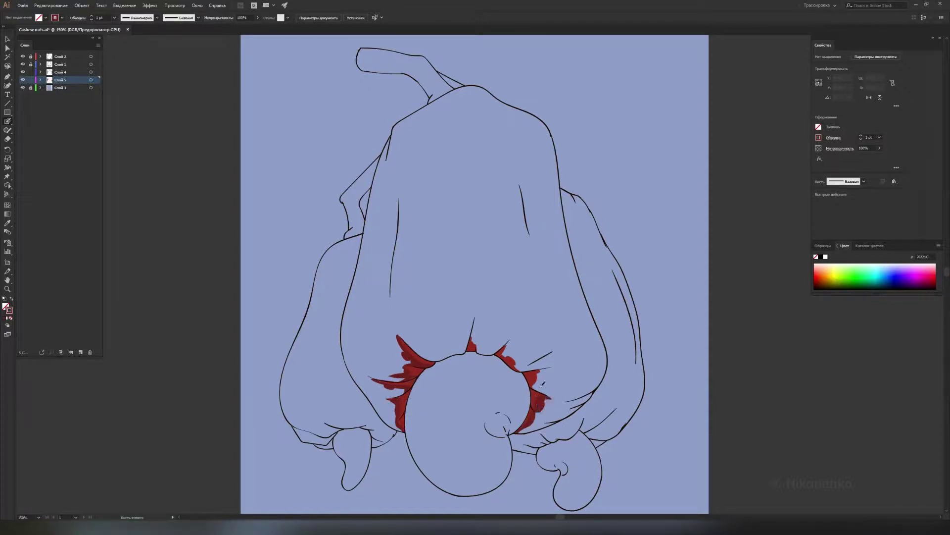
left_click_drag(520, 374, 505, 352)
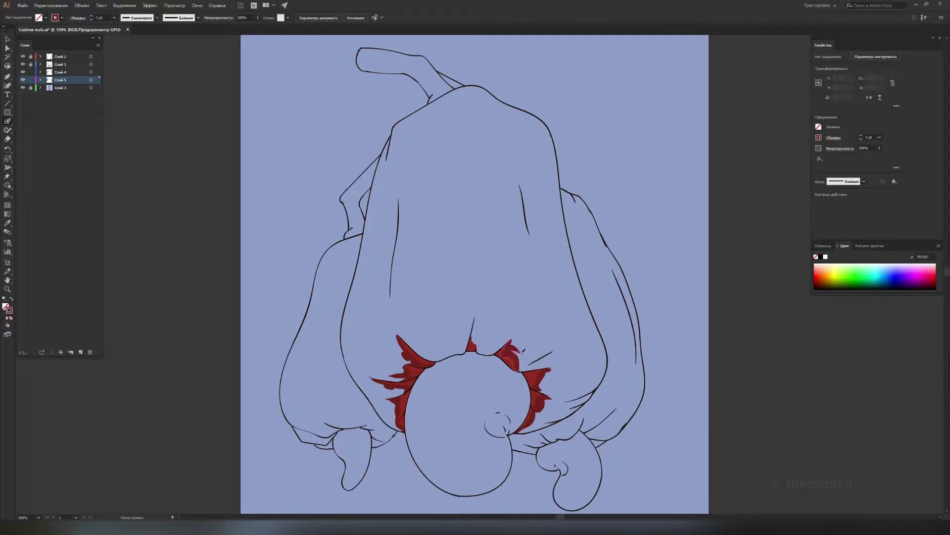
left_click_drag(417, 346, 474, 334)
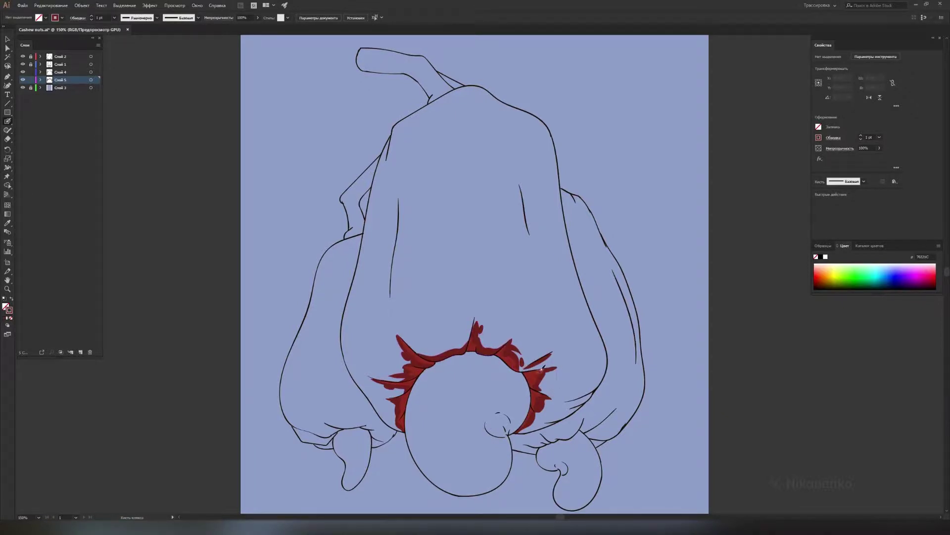
Choose a brighter red paint colour and adjust the Blob Brush settings.
double_click(6, 307)
left_click(659, 373)
double_click(6, 307)
left_click(659, 373)
double_click(7, 122)
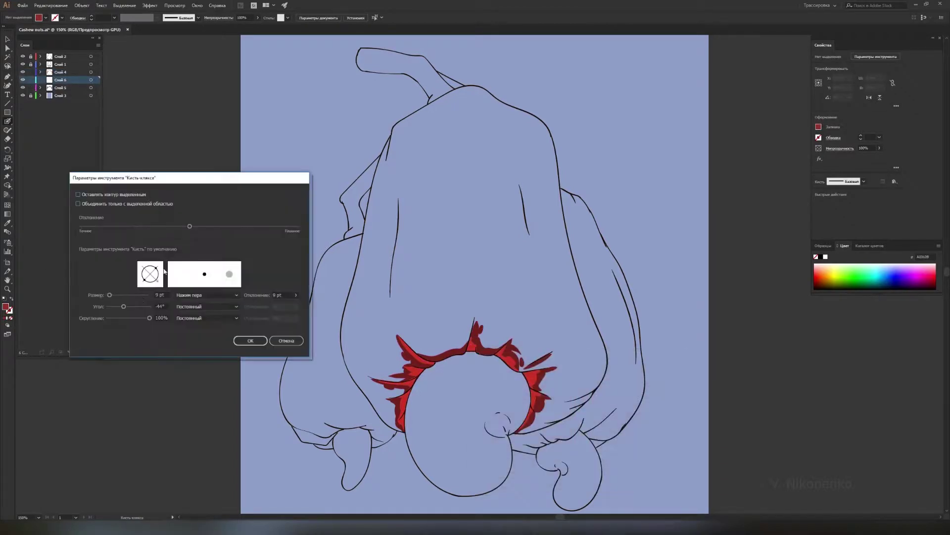
Paint red shading left of, above, and to the lower right of the nut.
left_click(251, 341)
mouse_move(406, 369)
left_mouse_down()
mouse_move(389, 319)
mouse_move(390, 424)
left_mouse_up()
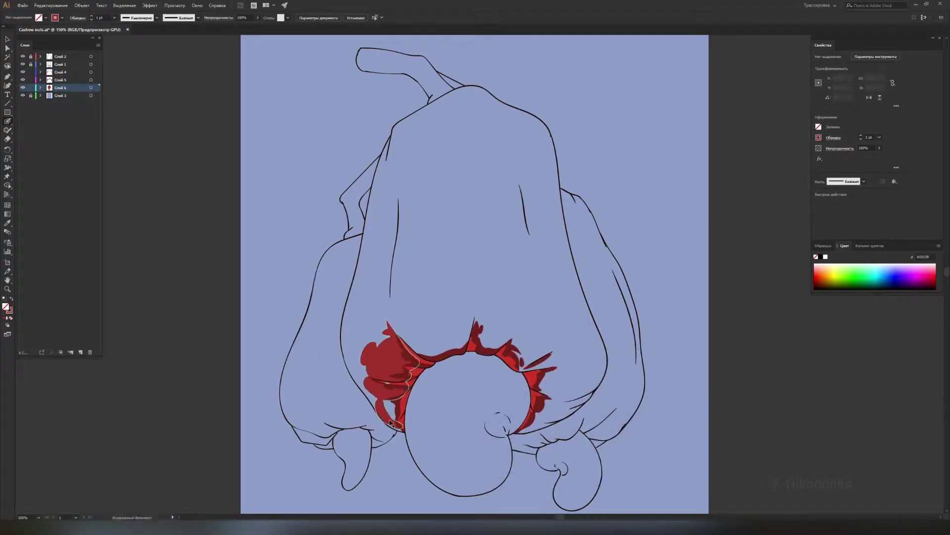
left_click_drag(398, 354, 515, 320)
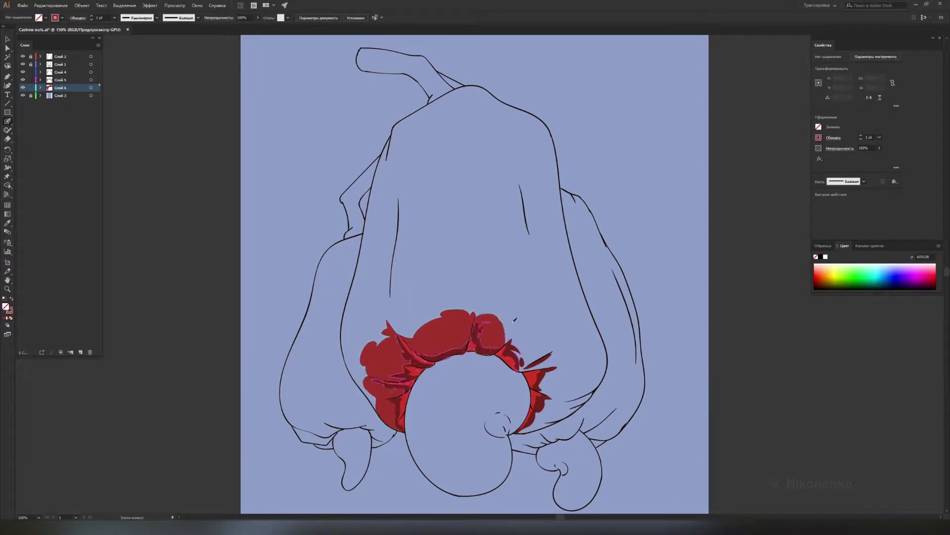
mouse_move(517, 364)
left_mouse_down()
mouse_move(525, 336)
mouse_move(562, 329)
left_mouse_up()
mouse_move(542, 381)
left_mouse_down()
mouse_move(587, 376)
mouse_move(560, 404)
mouse_move(583, 406)
left_mouse_up()
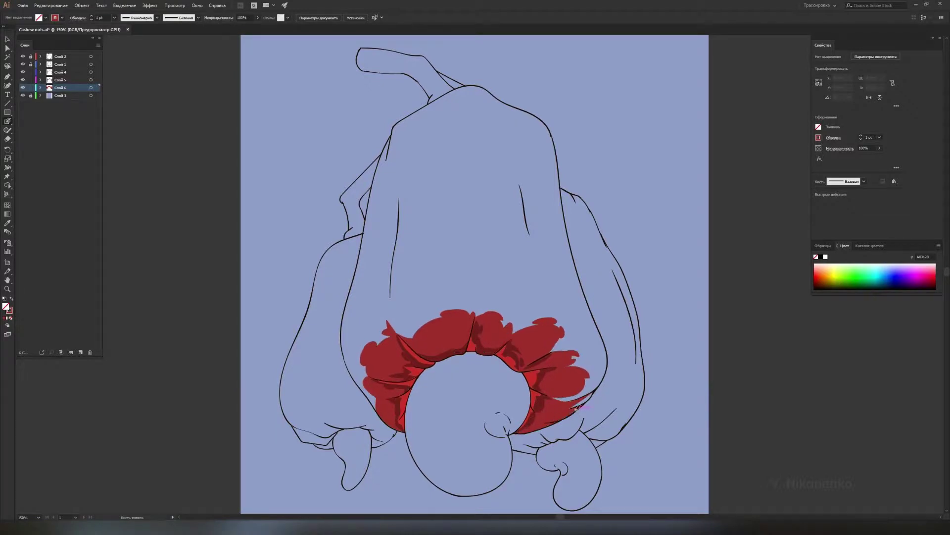
On a new layer, paint orange-red #C64930 along the top of the red band.
left_click(80, 352)
double_click(6, 307)
left_click(550, 397)
left_click(660, 376)
left_click_drag(436, 297, 357, 369)
mouse_move(475, 312)
left_mouse_down()
mouse_move(451, 291)
mouse_move(597, 385)
left_mouse_up()
double_click(6, 307)
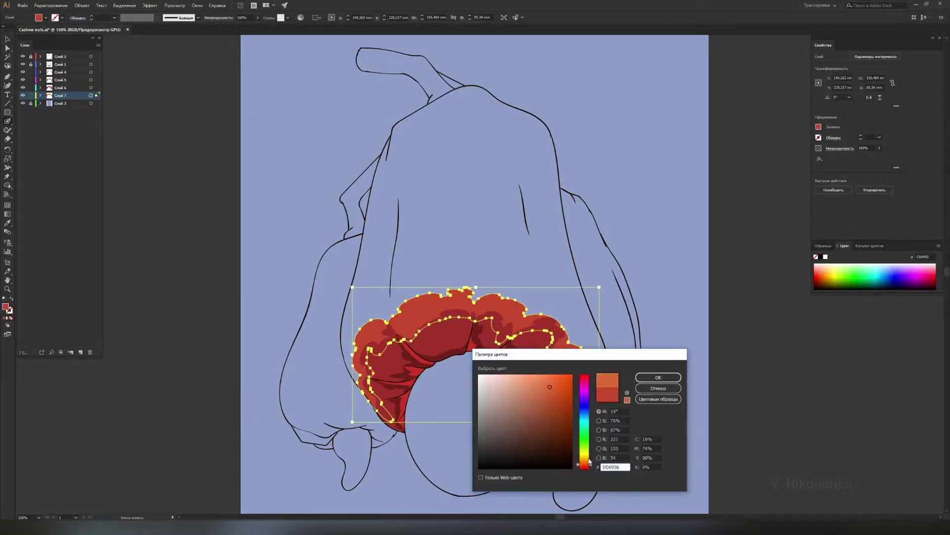
Recolour the paint to orange #DD6936 and paint the glow around the red band.
left_click(663, 380)
key("shift+x")
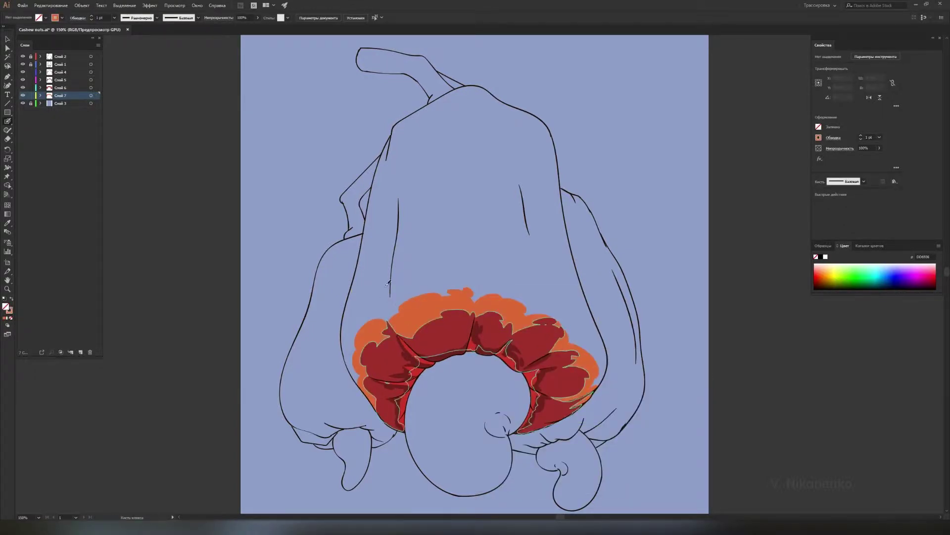
left_click_drag(585, 346, 525, 421)
Add a new layer and set the paint colour to magenta.
left_click(80, 352)
double_click(6, 307)
left_click(662, 380)
double_click(6, 307)
left_click(662, 380)
key("shift+x")
Dab magenta spots on the left, right and lower red lobes, undoing the last one.
mouse_move(424, 339)
left_mouse_down()
mouse_move(434, 347)
mouse_move(465, 331)
mouse_move(453, 341)
left_mouse_up()
mouse_move(487, 322)
left_mouse_down()
mouse_move(493, 342)
mouse_move(530, 346)
mouse_move(564, 376)
left_mouse_up()
mouse_move(384, 354)
left_mouse_down()
mouse_move(398, 358)
mouse_move(381, 392)
mouse_move(393, 421)
left_mouse_up()
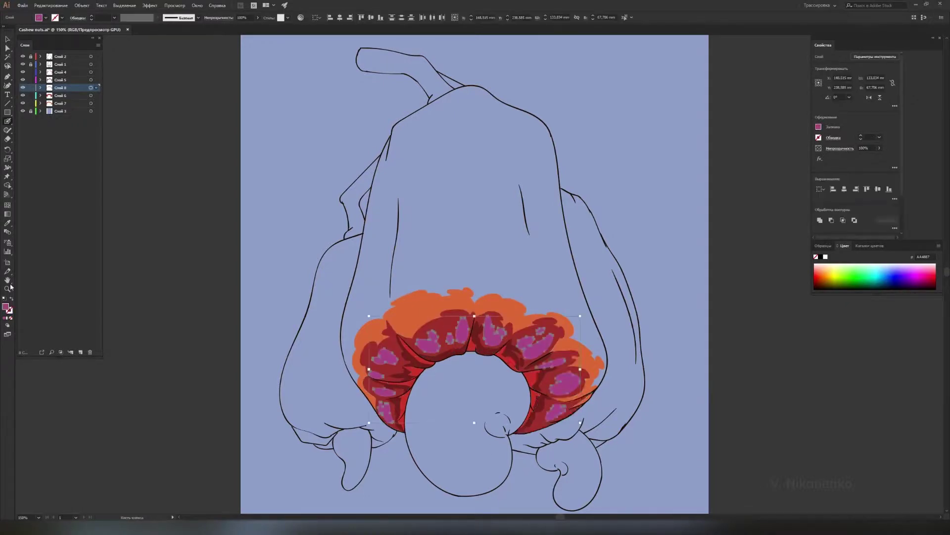
key("ctrl+z")
Add layer Слой 9, choose red, and paint a red blob on the right.
key("ctrl+l")
double_click(9, 310)
mouse_move(584, 421)
left_mouse_down()
mouse_move(585, 337)
mouse_move(562, 272)
left_mouse_up()
key("Return")
Paint red flame streaks rising above the orange glow and a red strip down its left edge.
left_click_drag(557, 260, 553, 220)
left_click_drag(567, 306, 530, 304)
mouse_move(528, 270)
left_mouse_down()
mouse_move(535, 293)
mouse_move(483, 291)
mouse_move(471, 237)
left_mouse_up()
left_click_drag(468, 289, 386, 309)
left_click_drag(397, 194, 386, 296)
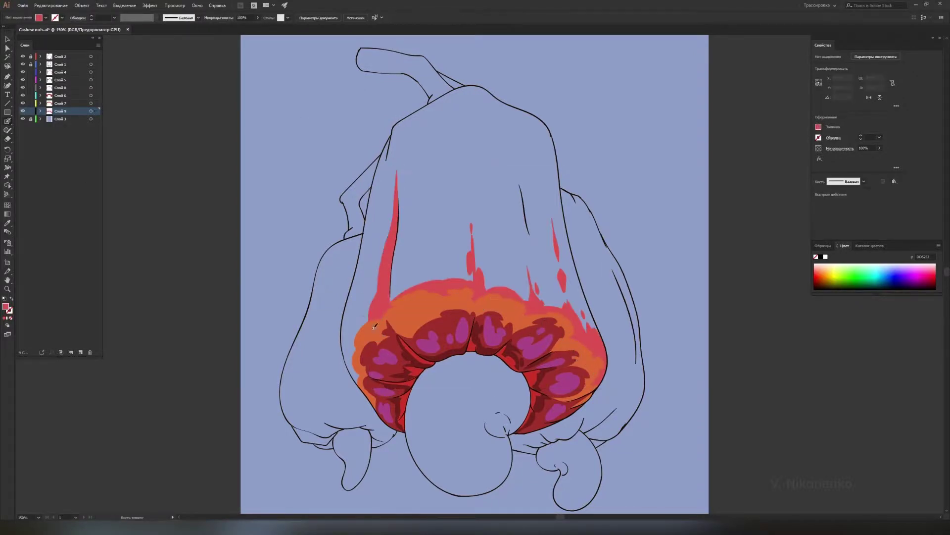
left_click_drag(371, 312, 349, 379)
Widen the orange glow inside the left red strip on layer Слой 7.
left_click(445, 297, "ctrl")
left_click_drag(395, 234, 387, 295)
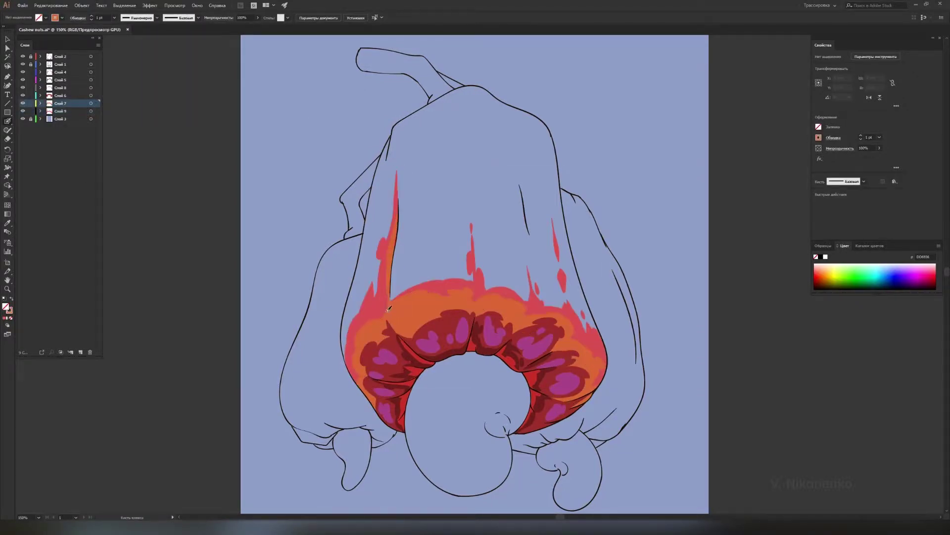
key("ctrl+l")
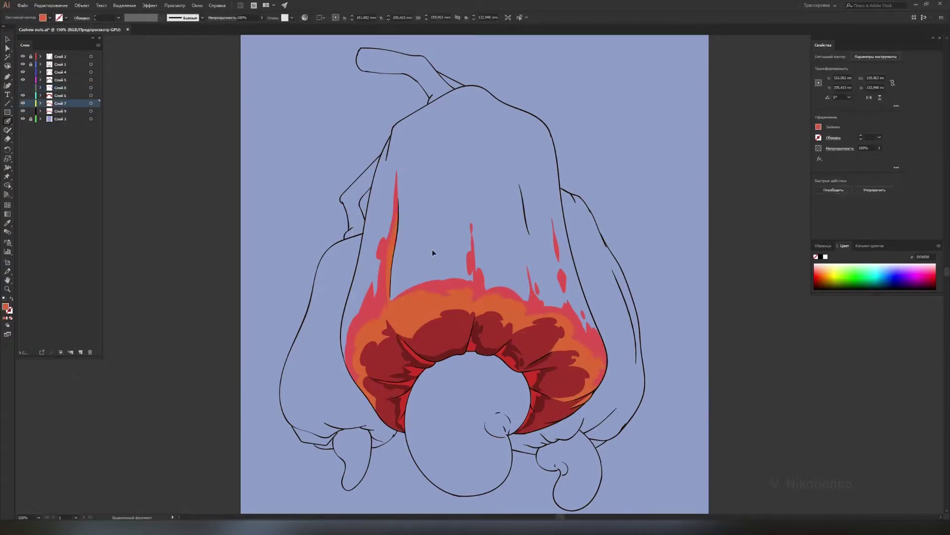
Paint light-orange #F29549 highlights over the orange glow on a new layer.
key("shift+b")
key("Return")
left_click_drag(363, 342, 396, 317)
left_click_drag(468, 310, 564, 330)
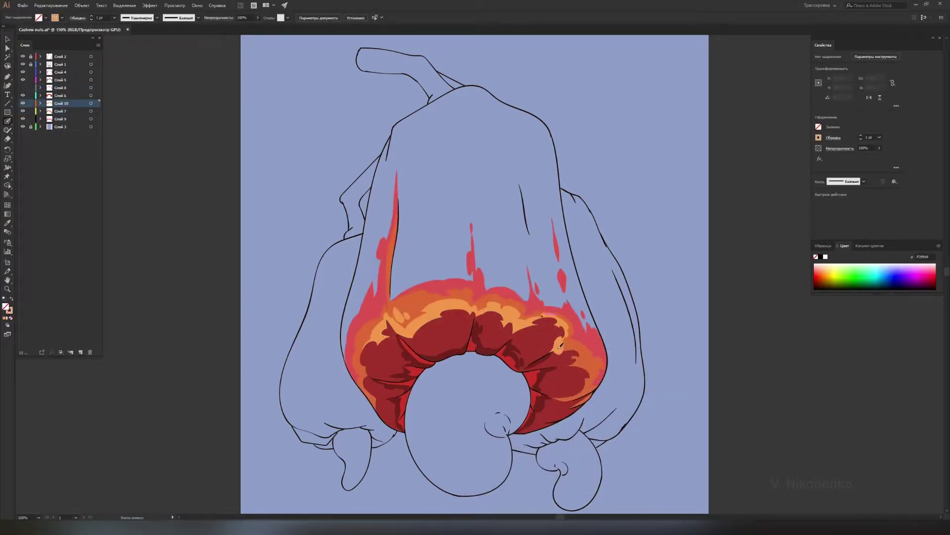
left_click(577, 406, "ctrl")
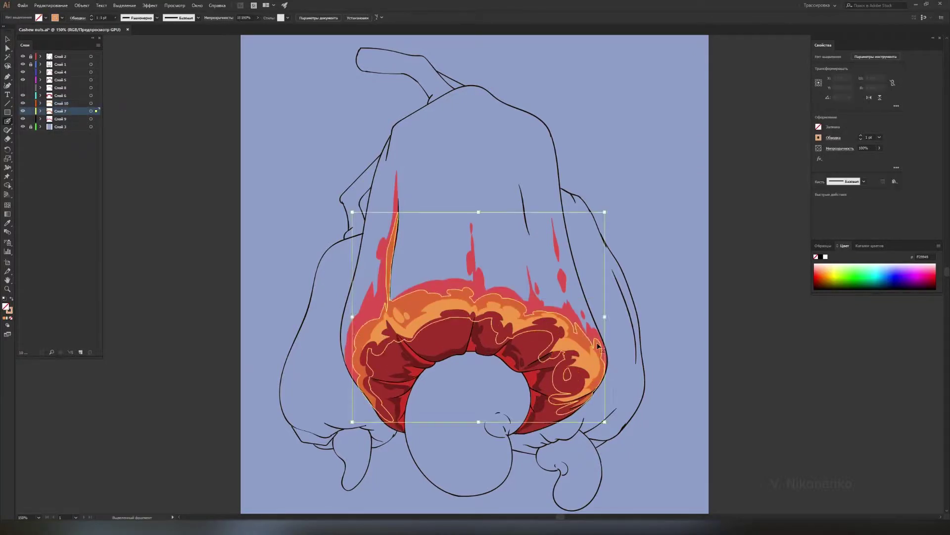
left_click(462, 292, "ctrl")
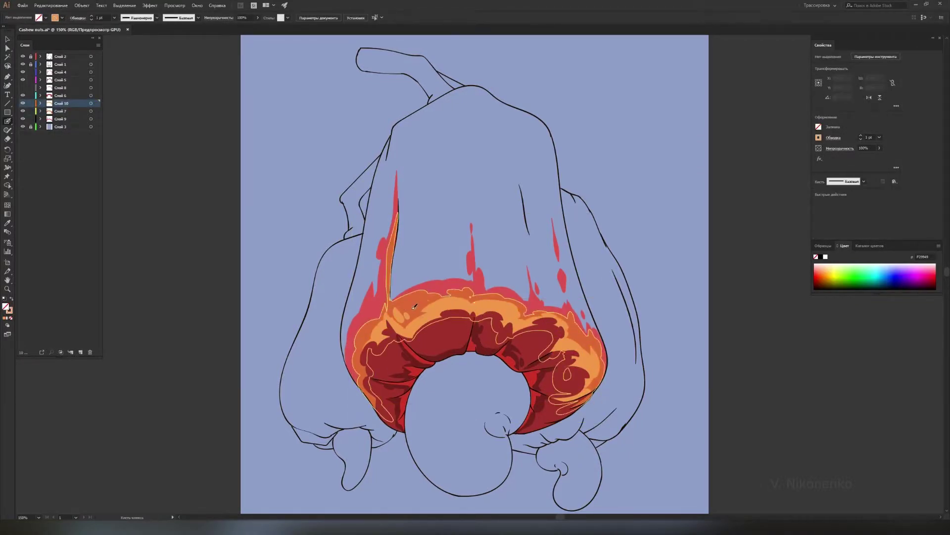
Add lighter red #B72621 highlights on the lobes, then start tan paint on the fruit's upper left.
key("ctrl+l")
mouse_move(398, 347)
left_mouse_down()
mouse_move(415, 364)
mouse_move(465, 346)
mouse_move(521, 362)
mouse_move(572, 416)
left_mouse_up()
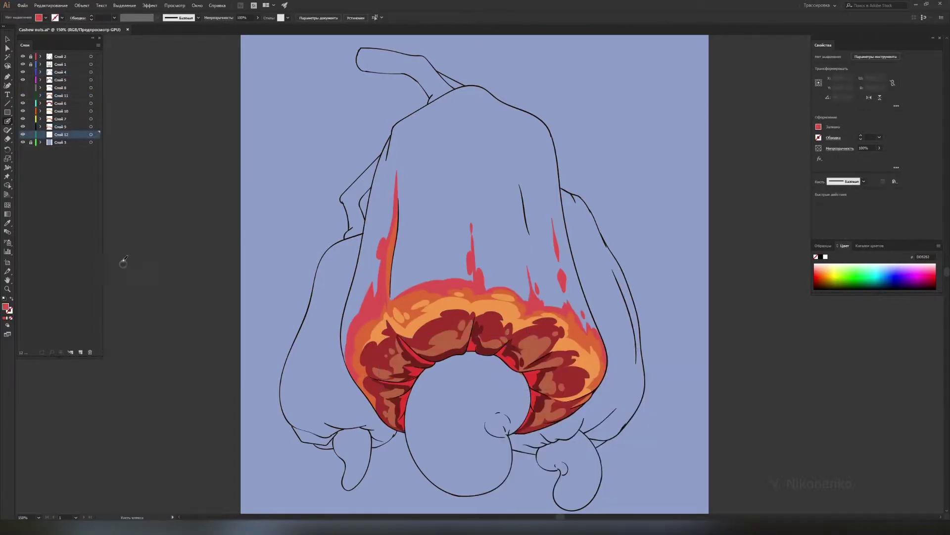
key("Return")
mouse_move(453, 297)
left_mouse_down()
mouse_move(455, 178)
mouse_move(366, 327)
mouse_move(387, 154)
left_mouse_up()
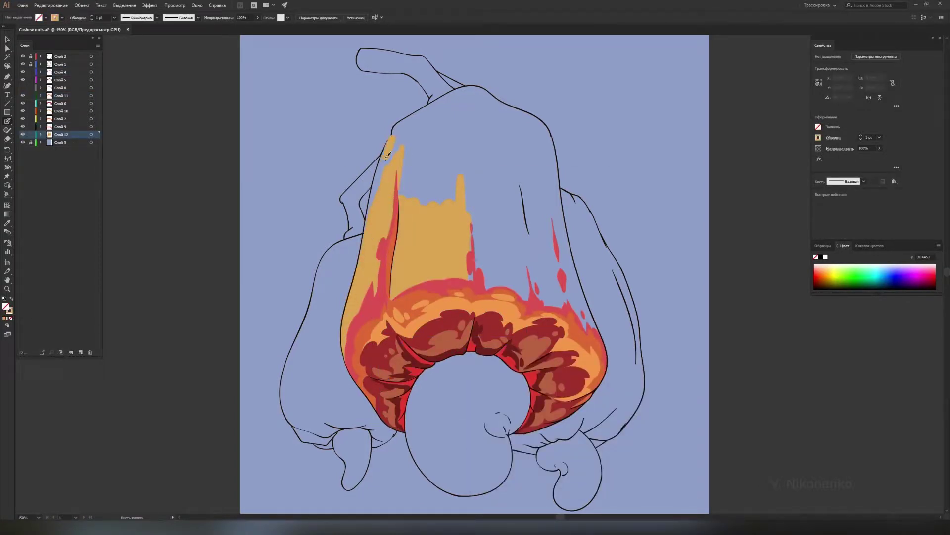
Fill the cashew's upper body and right side with tan DBA453 paint.
mouse_move(372, 231)
left_mouse_down()
mouse_move(396, 130)
mouse_move(461, 94)
mouse_move(495, 99)
mouse_move(505, 114)
left_mouse_up()
key("Return")
left_click_drag(421, 297, 456, 124)
left_click_drag(524, 228, 584, 337)
mouse_move(525, 129)
left_mouse_down()
mouse_move(535, 210)
mouse_move(495, 163)
left_mouse_up()
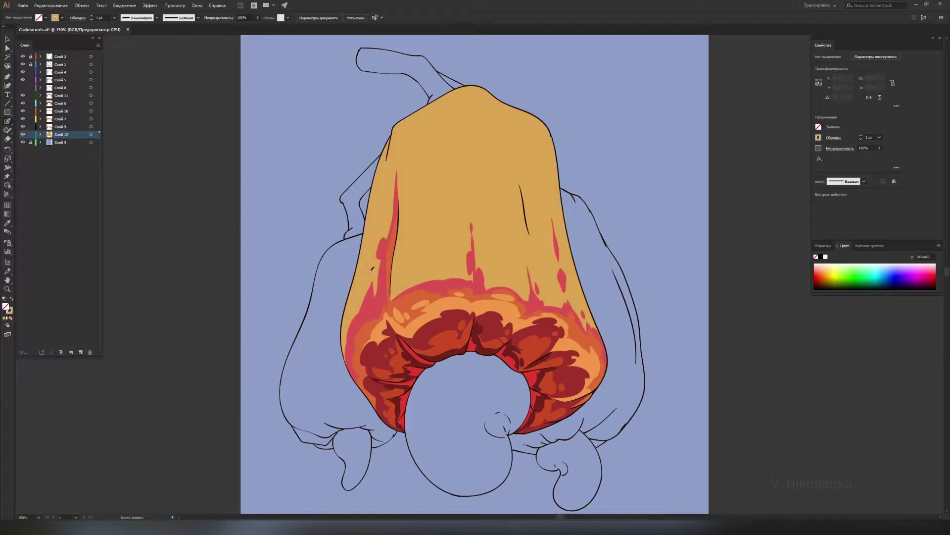
Switch to pink F27875 and paint vertical streaks up the cashew's right and centre.
type("F27875")
key("Return")
left_click_drag(547, 297, 506, 106)
left_click_drag(493, 282, 487, 133)
left_click_drag(510, 287, 503, 205)
Add more pink streaks across the centre, lower-left body and upper-left edge.
mouse_move(468, 280)
left_mouse_down()
mouse_move(465, 114)
mouse_move(462, 139)
left_mouse_up()
left_click_drag(537, 227, 531, 173)
left_click_drag(398, 293, 450, 272)
left_click_drag(443, 250, 449, 177)
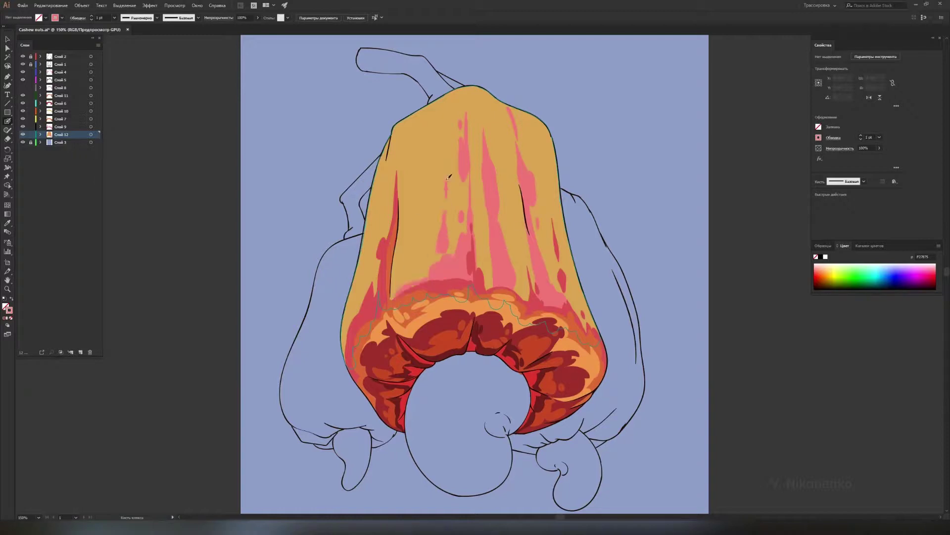
left_click_drag(385, 151, 367, 240)
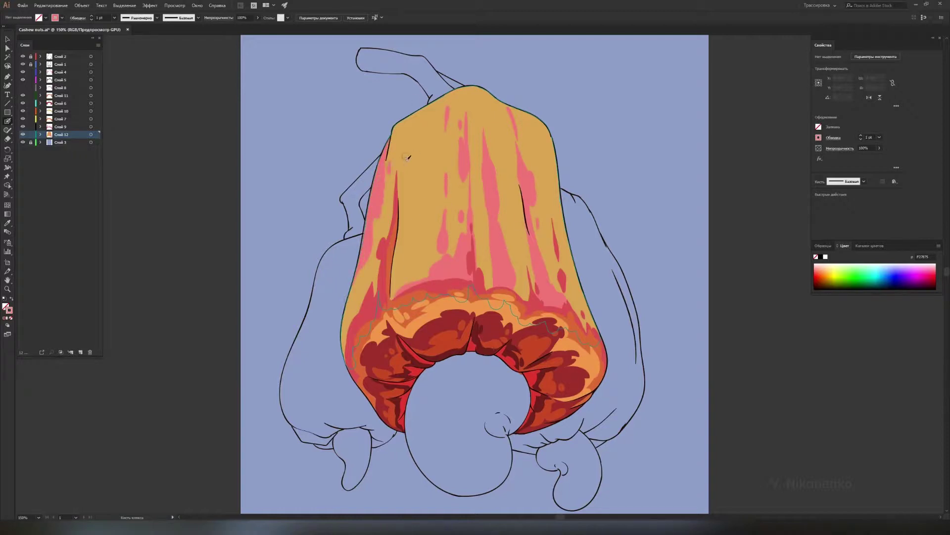
left_click_drag(410, 159, 436, 110)
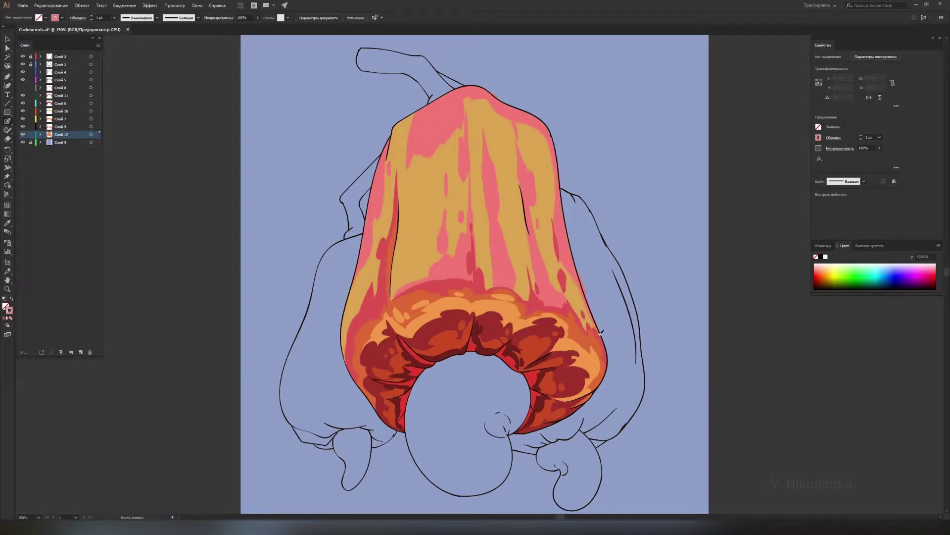
Erase paint spilling past the right outline, then paint a long stroke on a new layer.
key("shift+e")
left_click_drag(578, 270, 589, 306)
key("ctrl+l")
key("shift+b")
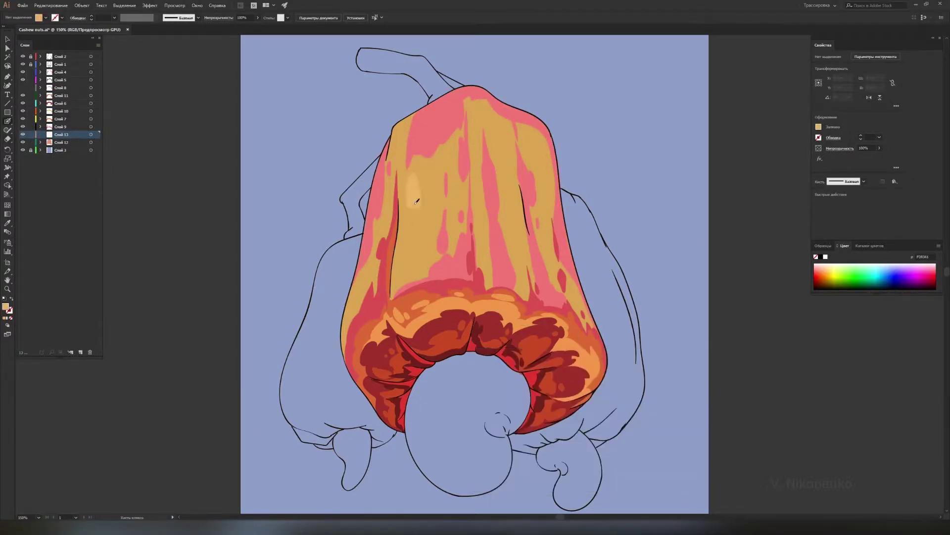
left_click_drag(483, 130, 488, 219)
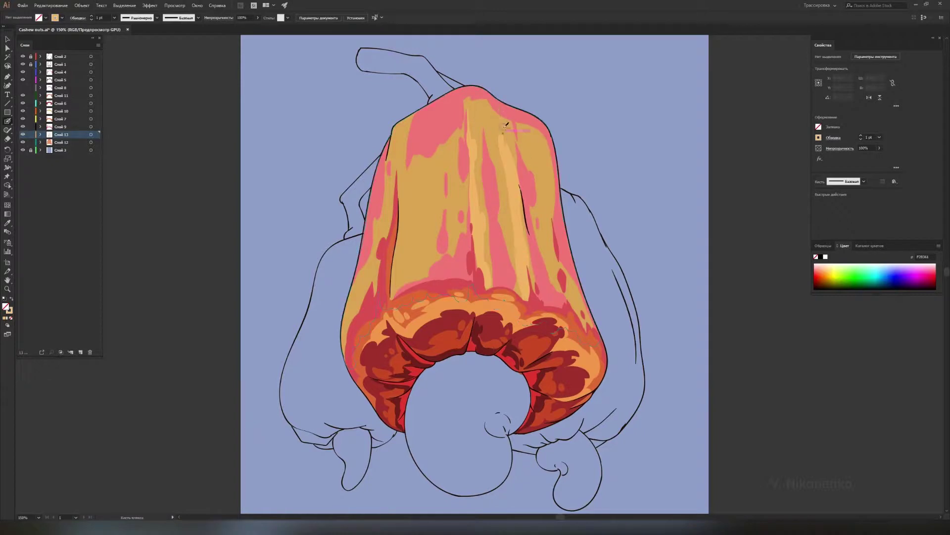
Select same-attribute shapes and rework the pink and tan areas of the body.
left_click(469, 99, "ctrl")
left_click(124, 6)
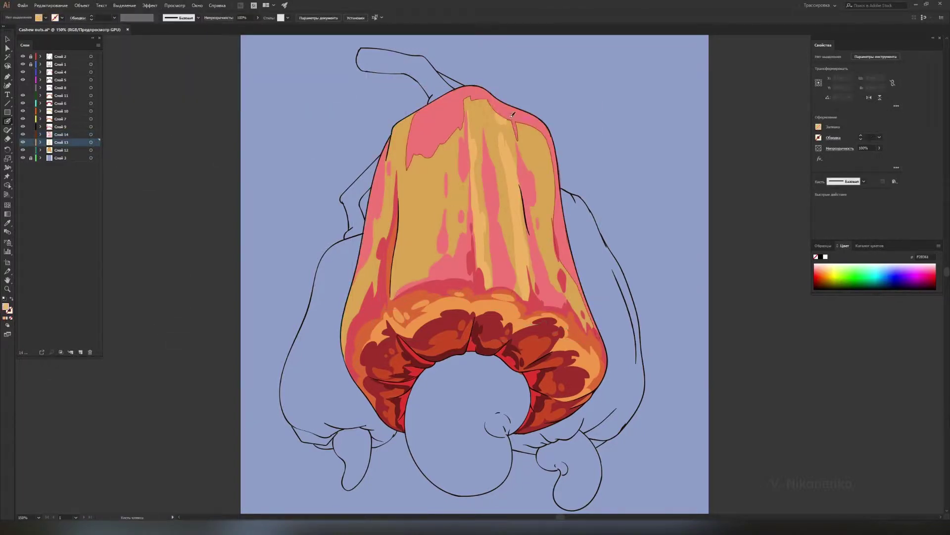
left_click_drag(543, 146, 547, 218)
left_click_drag(411, 190, 427, 276)
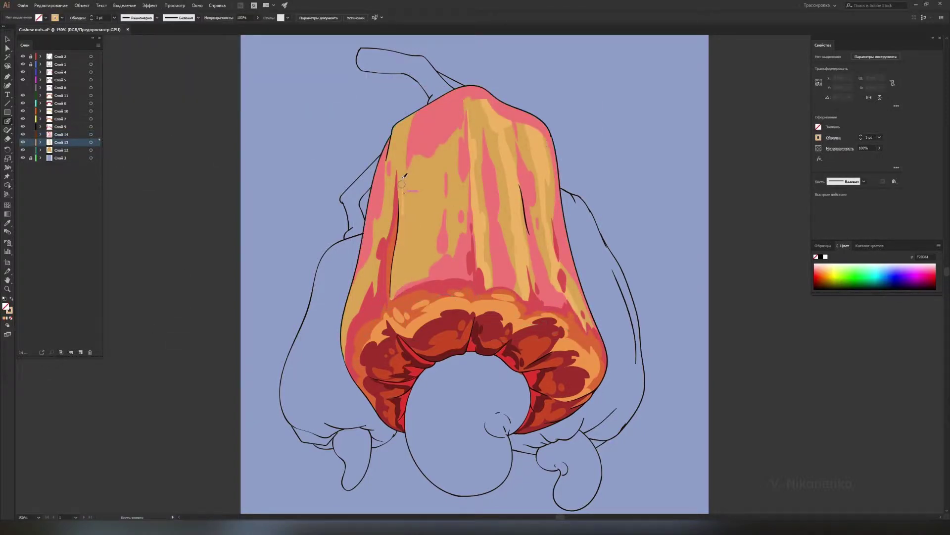
mouse_move(382, 158)
left_mouse_down()
mouse_move(379, 233)
mouse_move(351, 336)
left_mouse_up()
left_click(475, 164, "ctrl")
left_click_drag(460, 129, 451, 250)
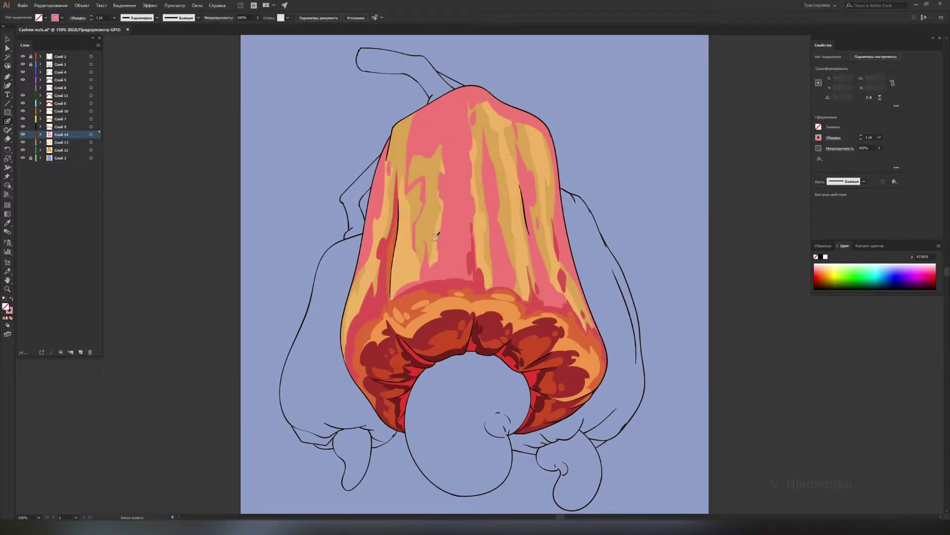
left_click_drag(479, 107, 471, 128)
On a new layer, paint light-pink streaks on the left edge, middle and right side.
left_click(81, 352)
key("shift+x")
double_click(6, 307)
left_click(640, 391)
key("shift+x")
left_click_drag(364, 278, 384, 181)
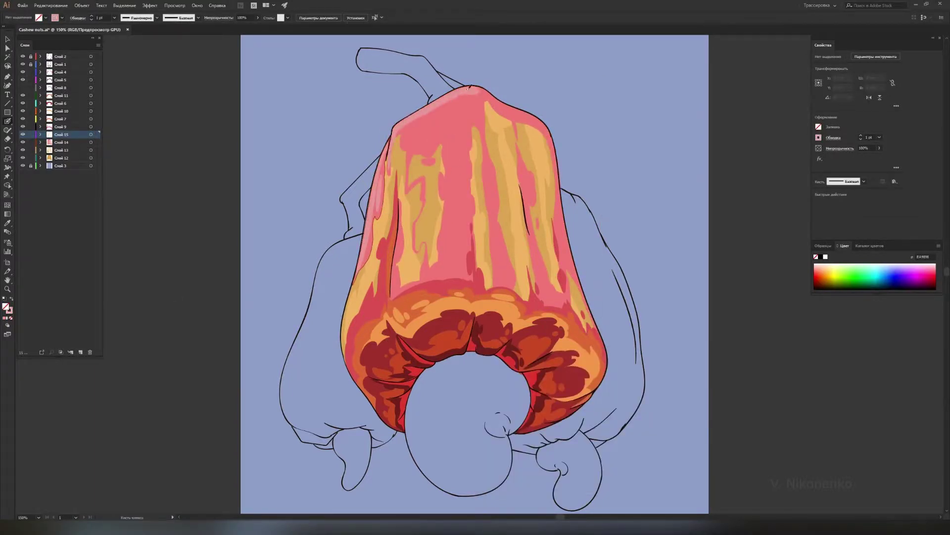
left_click_drag(452, 128, 467, 113)
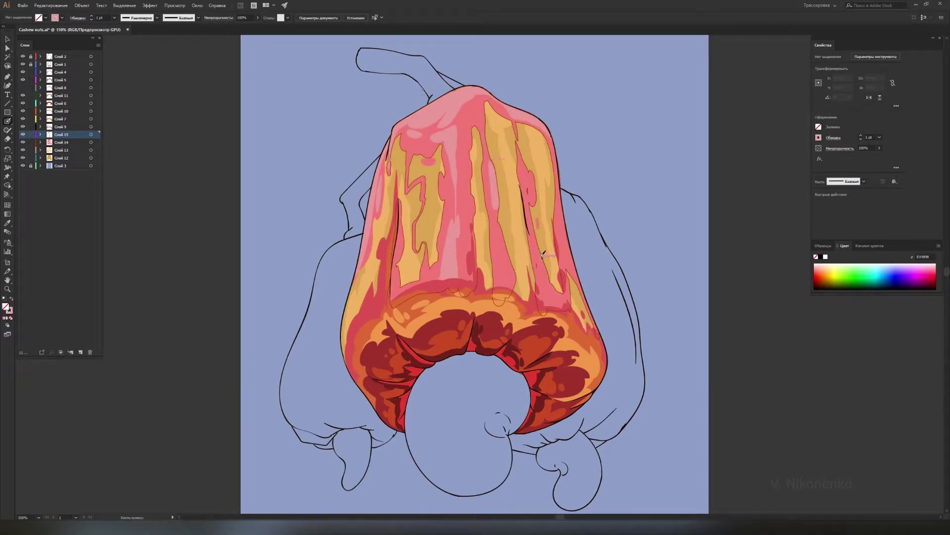
left_click_drag(555, 212, 560, 250)
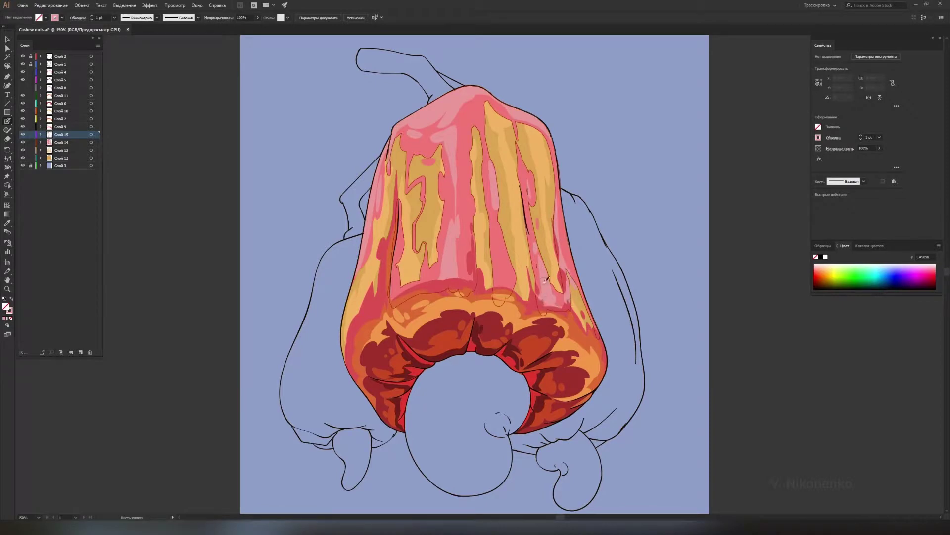
On a new layer, paint a pale cyan BADAE2 strip along the cashew's left edge.
left_click(352, 300, "ctrl")
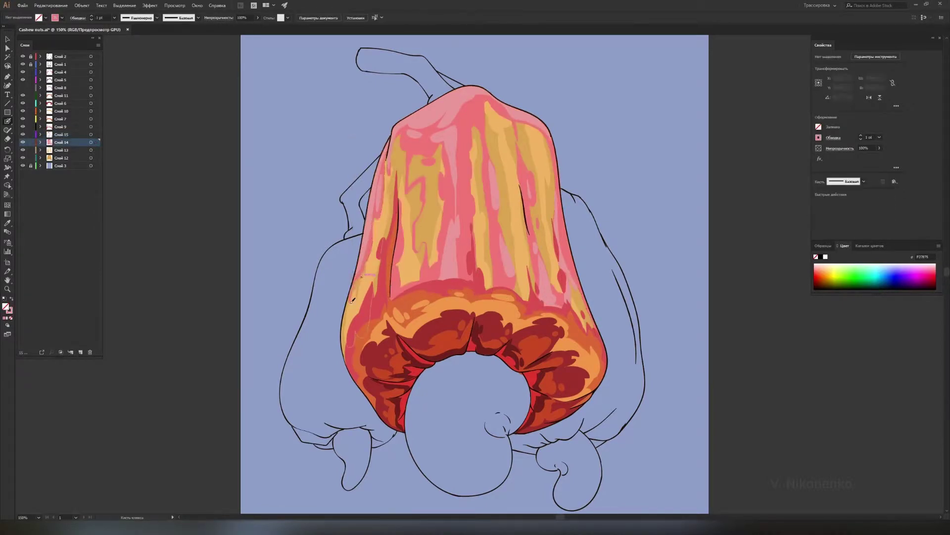
left_click(472, 217, "ctrl")
left_click(80, 352)
double_click(6, 307)
left_click(658, 375)
double_click(7, 121)
left_click(250, 339)
mouse_move(363, 238)
left_mouse_down()
mouse_move(396, 129)
mouse_move(423, 106)
left_mouse_up()
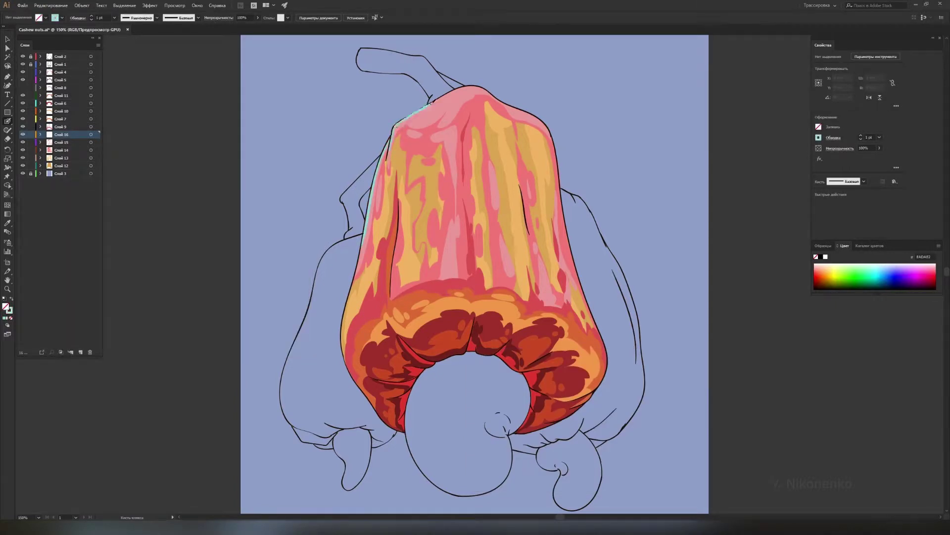
Paint pale cyan along the top edge, a drip down the middle and upper-left strokes.
key("Return")
key("Return")
left_click_drag(425, 108, 456, 89)
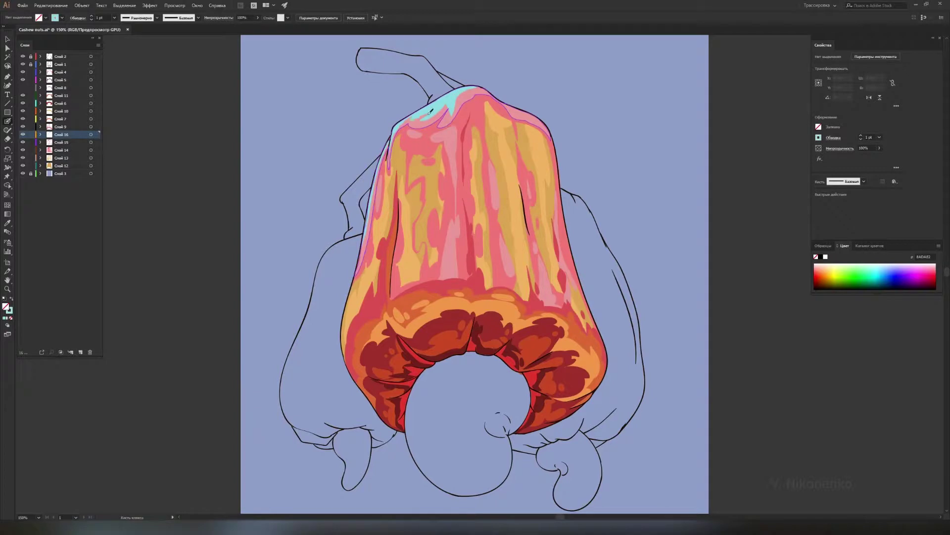
left_click(409, 144, "ctrl")
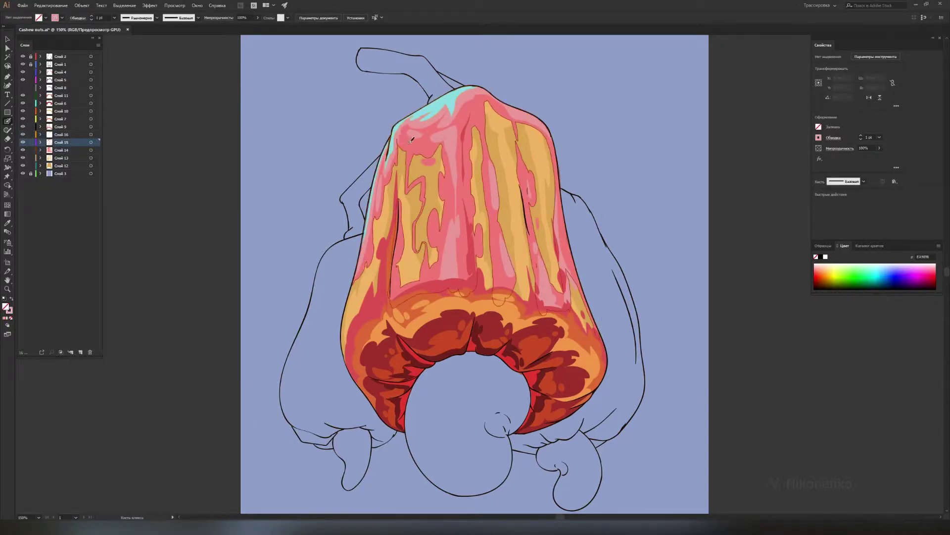
left_click(492, 287, "ctrl")
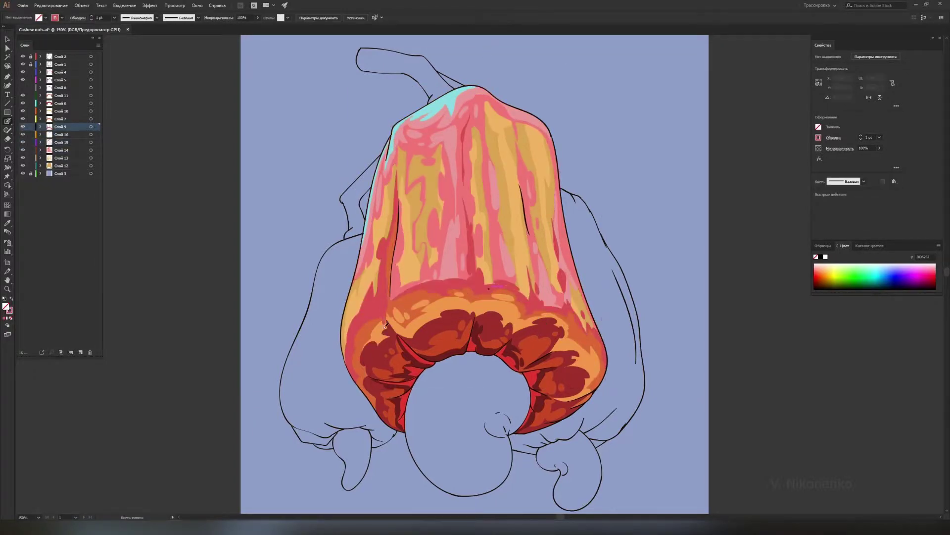
left_click(455, 110, "ctrl")
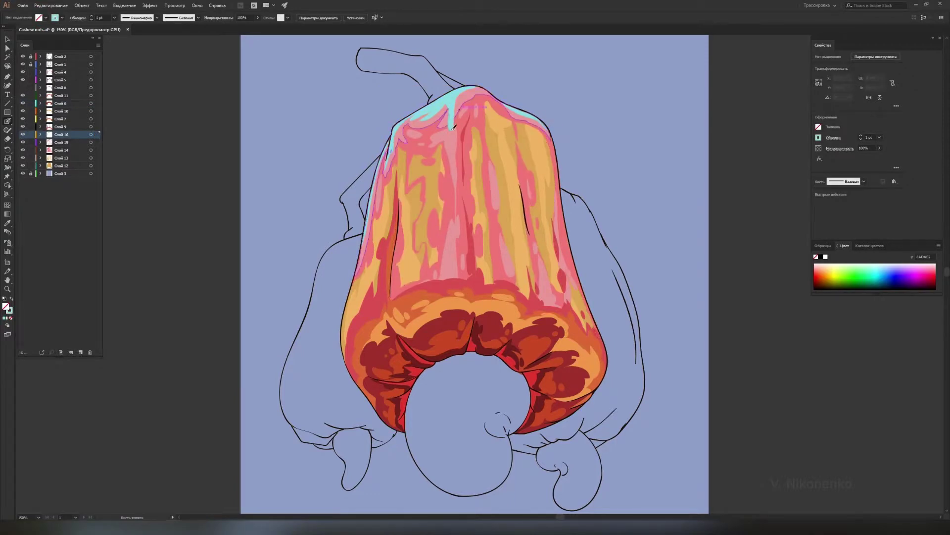
key("Return")
key("Return")
left_click_drag(450, 99, 453, 283)
left_click_drag(391, 136, 372, 219)
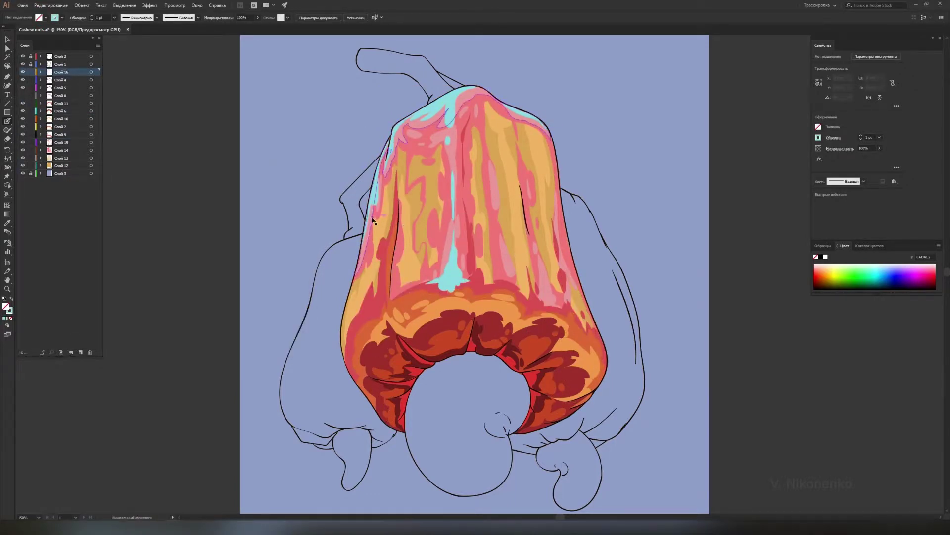
Repaint the yellow streaks on the right edge and upper body pink.
left_click(359, 268, "ctrl")
left_click(269, 272, "ctrl")
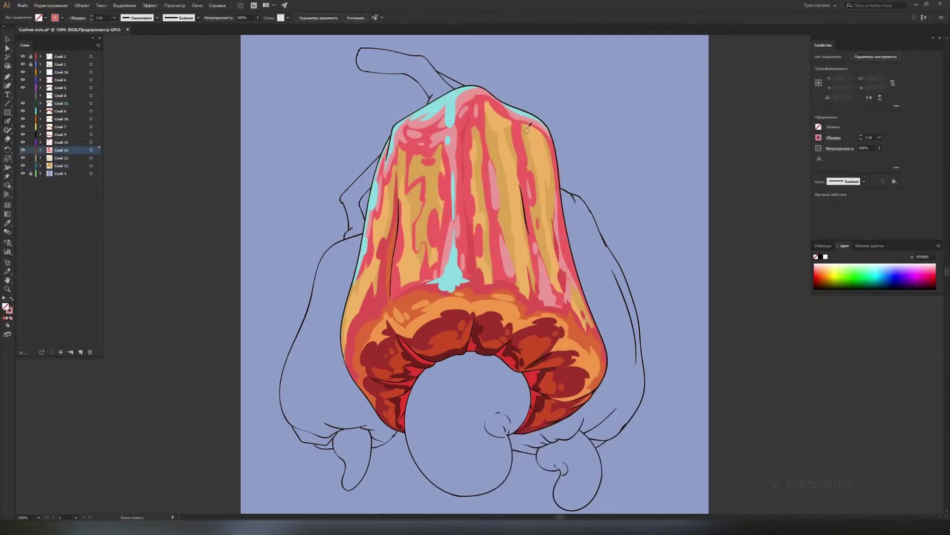
left_click_drag(552, 204, 568, 277)
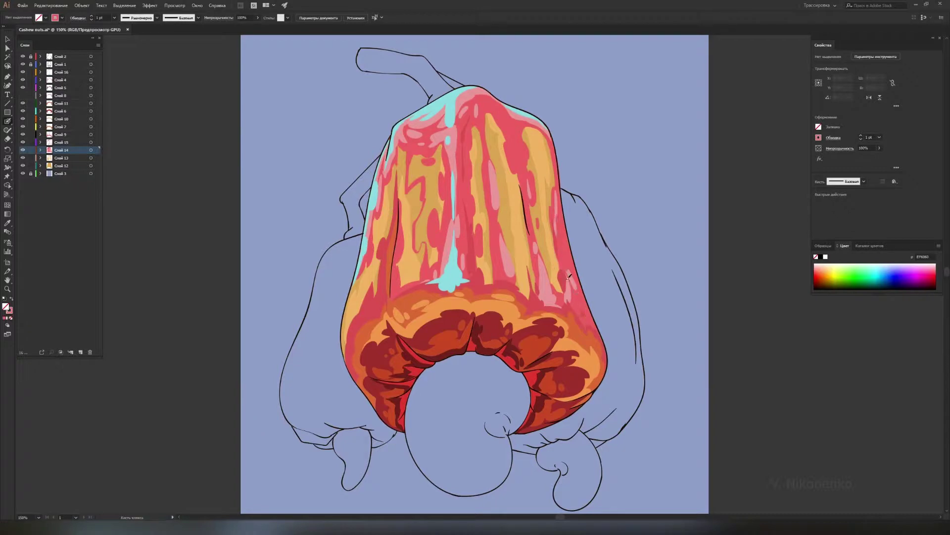
left_click(409, 260, "ctrl")
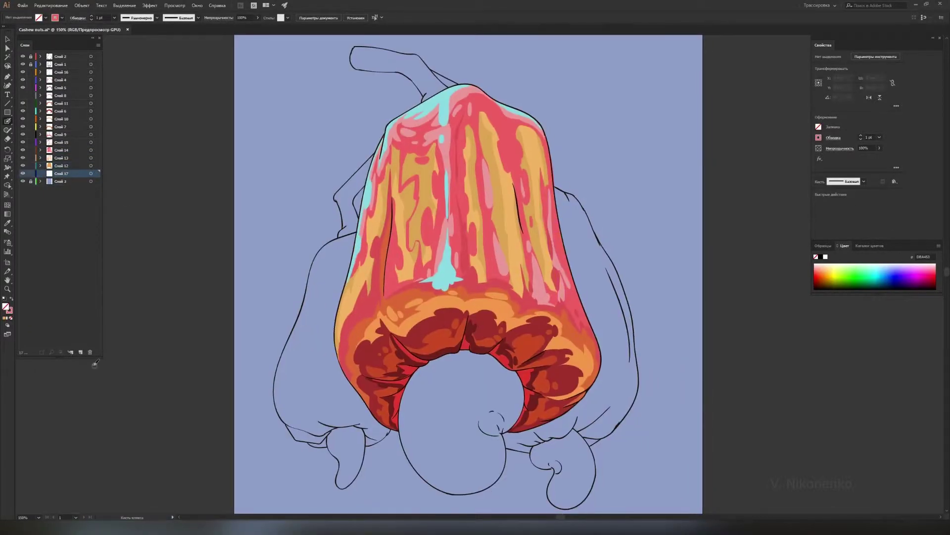
Fill the whole nut shape with pale yellow E7EAB2.
type("E7EAB2")
key("Return")
left_click_drag(495, 409, 445, 377)
left_click_drag(409, 421, 434, 478)
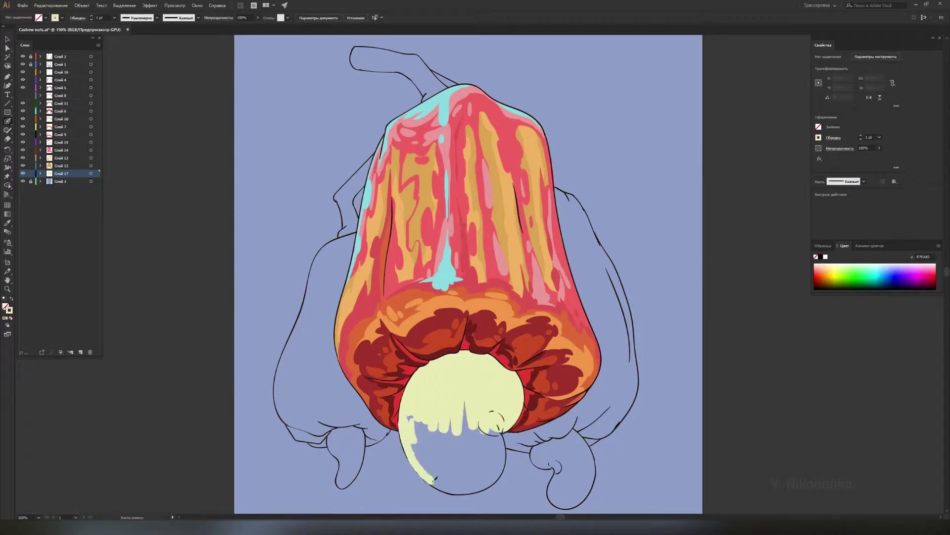
left_click_drag(501, 463, 416, 421)
left_click_drag(421, 470, 410, 402)
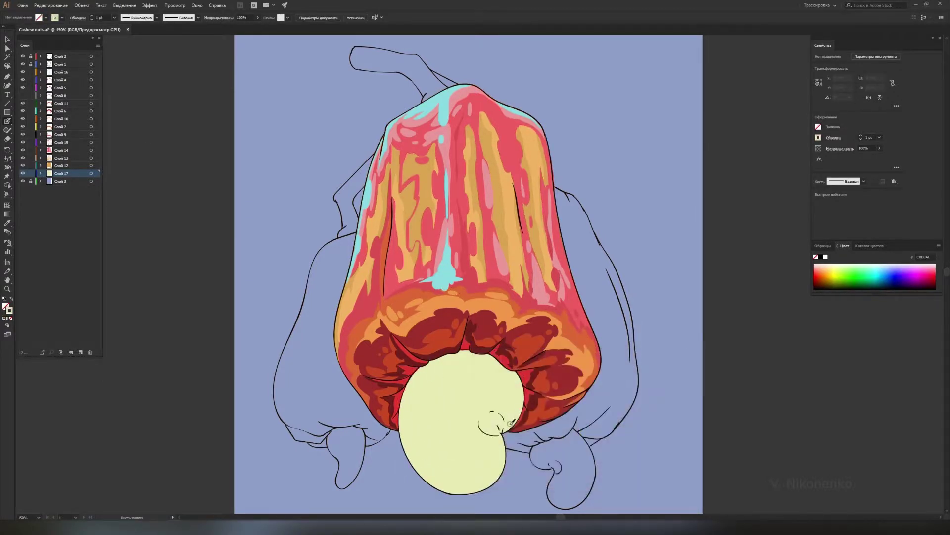
Shade the nut's right edge darker and add FFFFB8 highlights along its left edges.
left_click_drag(510, 423, 515, 391)
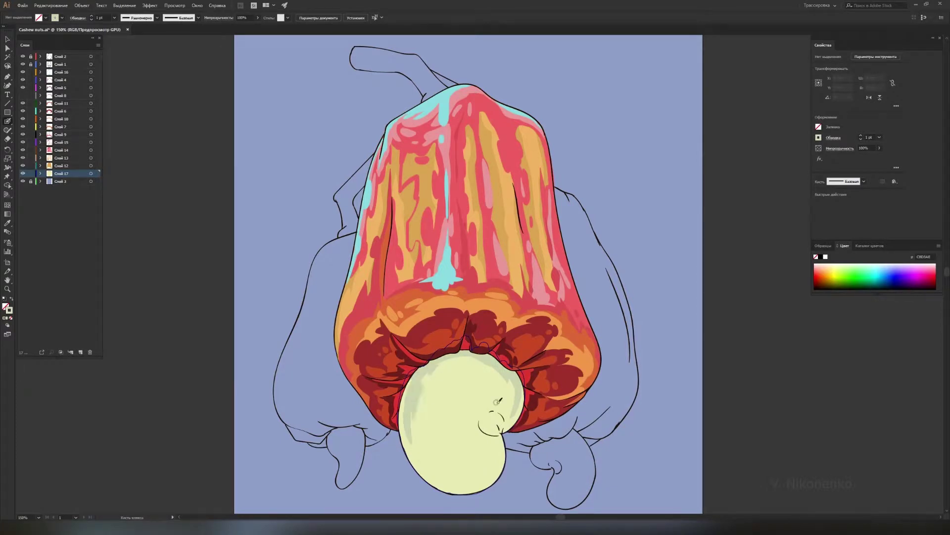
left_click_drag(411, 421, 465, 360)
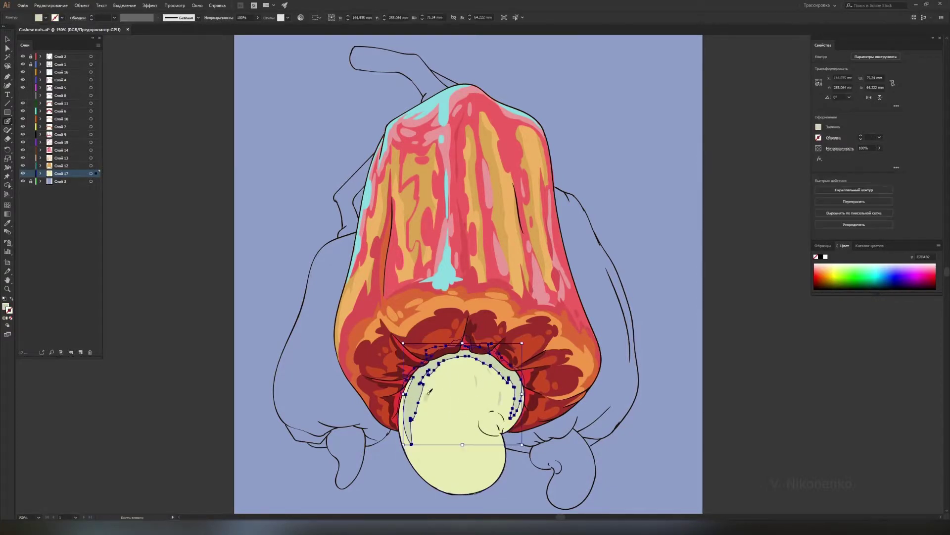
left_click(70, 351)
double_click(6, 307)
key("Return")
left_click_drag(399, 403, 450, 489)
Zoom in and paint a pink navel with a light yellow highlight and peach shading.
key("ctrl+plus")
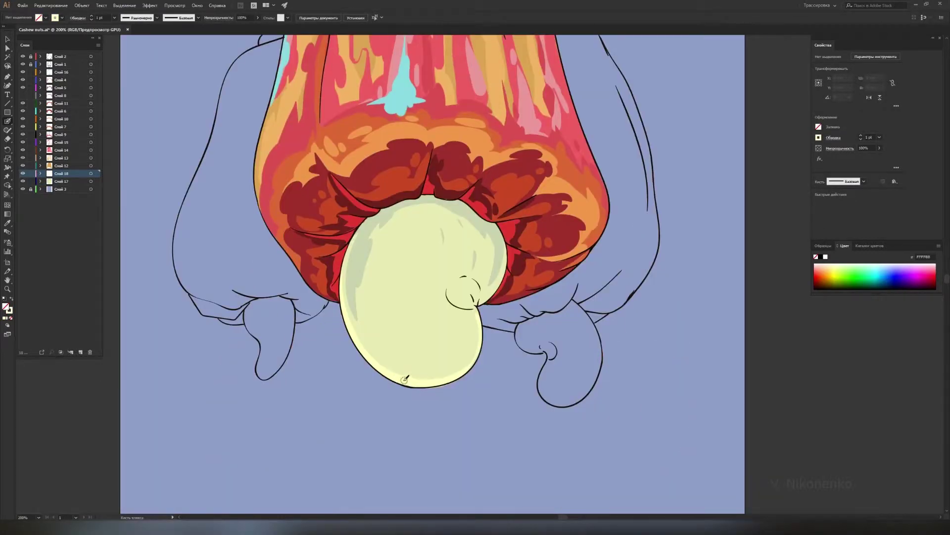
key("shift+b")
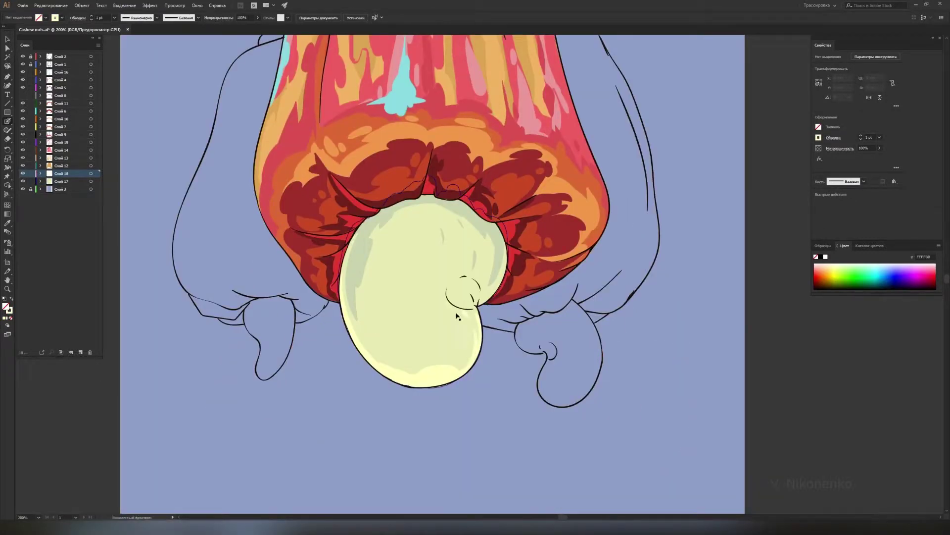
left_click_drag(461, 272, 467, 315)
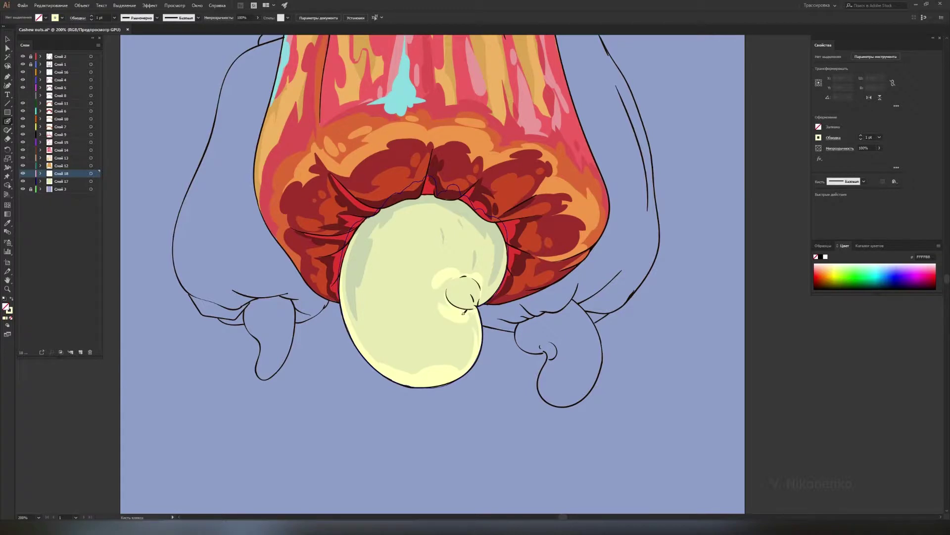
left_click_drag(470, 280, 459, 307)
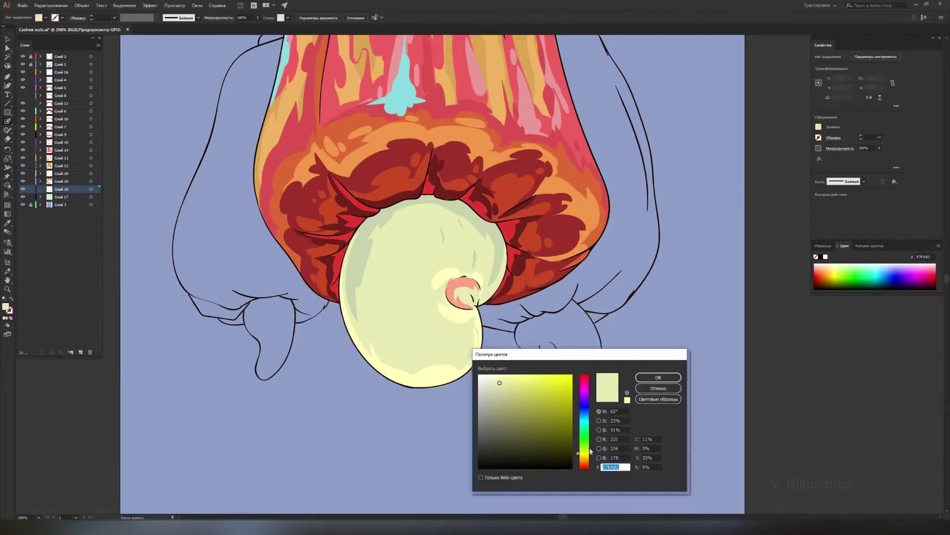
left_click_drag(465, 280, 473, 292)
Paint light-blue swirls around the navel and down the nut.
left_click(61, 196)
double_click(6, 307)
left_click(658, 383)
mouse_move(447, 324)
left_mouse_down()
mouse_move(487, 265)
mouse_move(471, 258)
left_mouse_up()
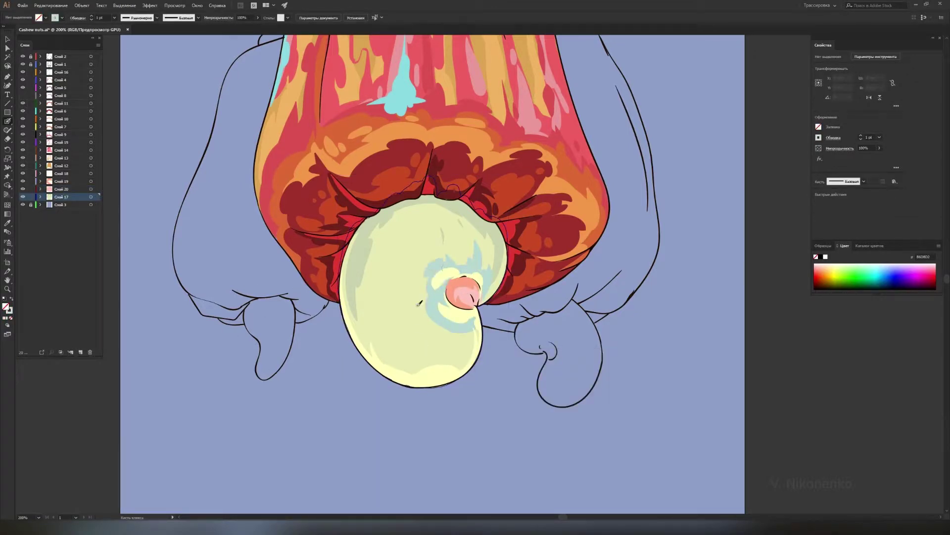
left_click_drag(419, 303, 466, 334)
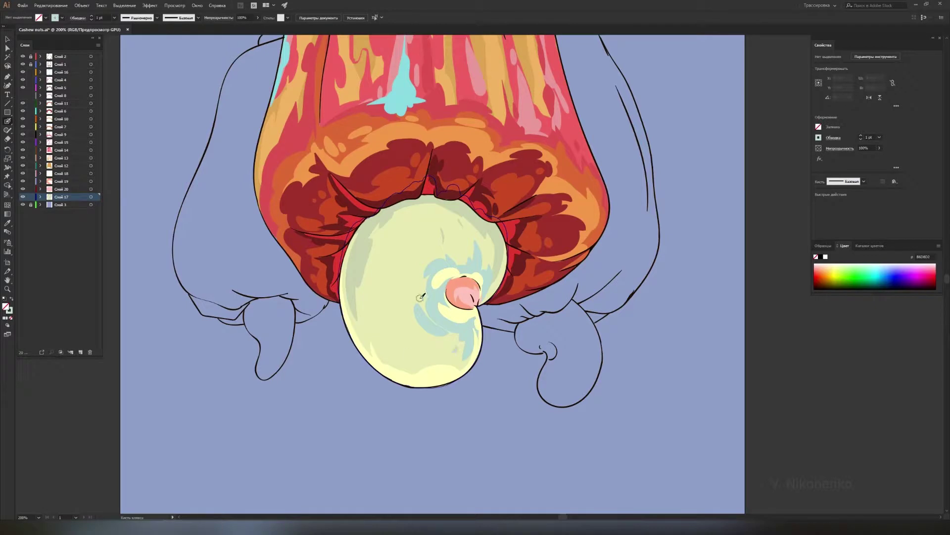
Select all same-coloured blue-green swirls on the nut.
left_click(80, 352)
double_click(6, 307)
key("Escape")
key("v")
left_click(91, 204)
left_click(424, 319)
left_click(124, 6)
left_click(307, 113)
On a new layer, paint green shading along the nut's lower-left and bottom edges.
left_click(80, 352)
double_click(6, 307)
key("Return")
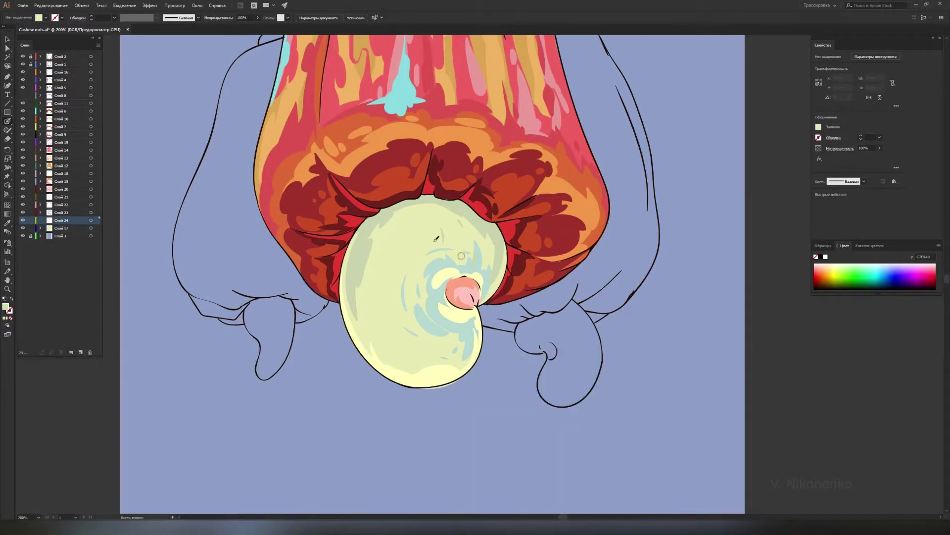
key("shift+b")
left_click_drag(376, 217, 406, 243)
left_click_drag(369, 316, 473, 345)
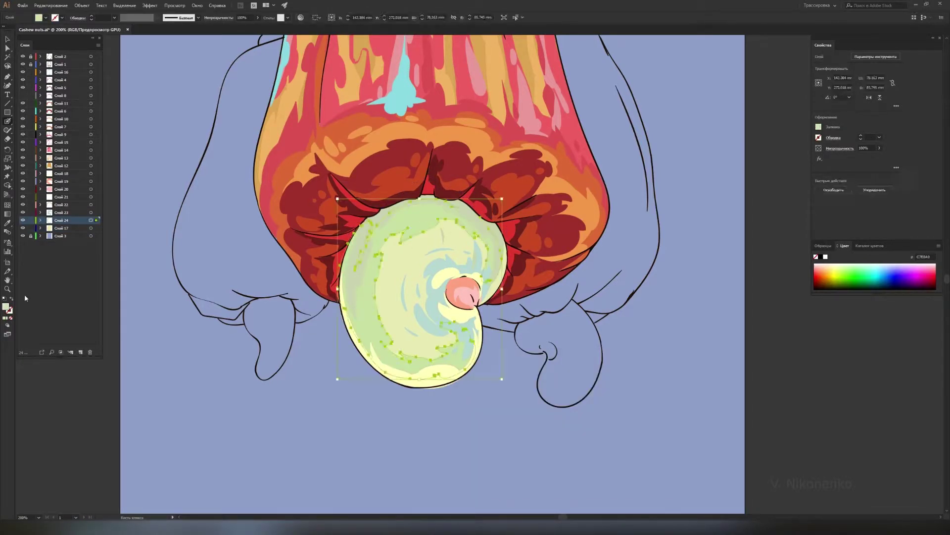
Repaint the navel tip in salmon pink on a new layer.
double_click(6, 307)
key("Return")
left_click(62, 182)
left_click(80, 352)
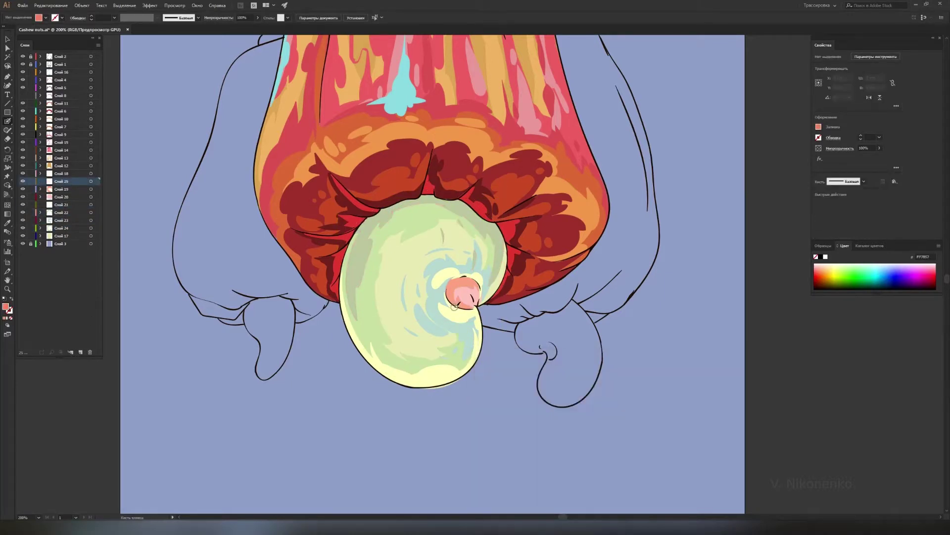
left_click_drag(453, 285, 470, 300)
Add a short pale stroke near the nut's top, then select the nut shape.
double_click(6, 307)
key("Return")
key("shift+x")
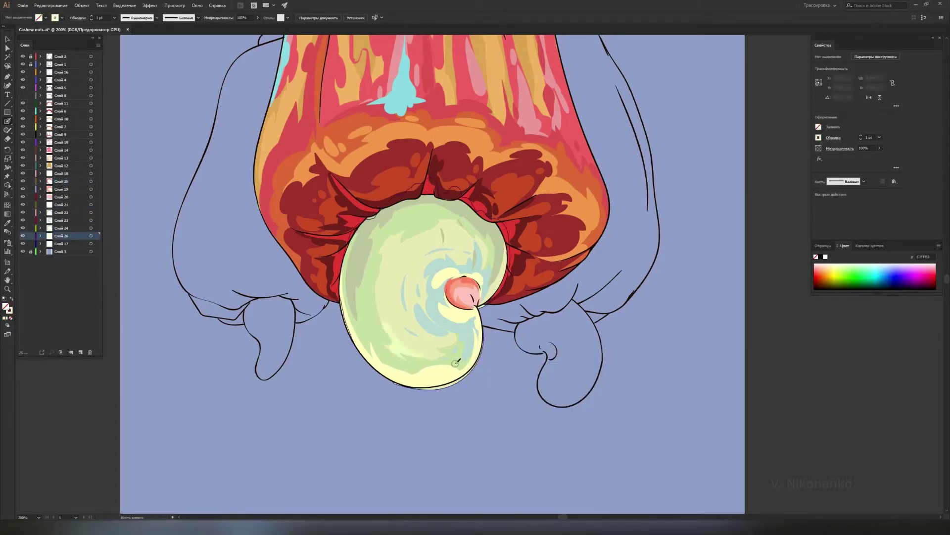
left_click_drag(440, 238, 435, 226)
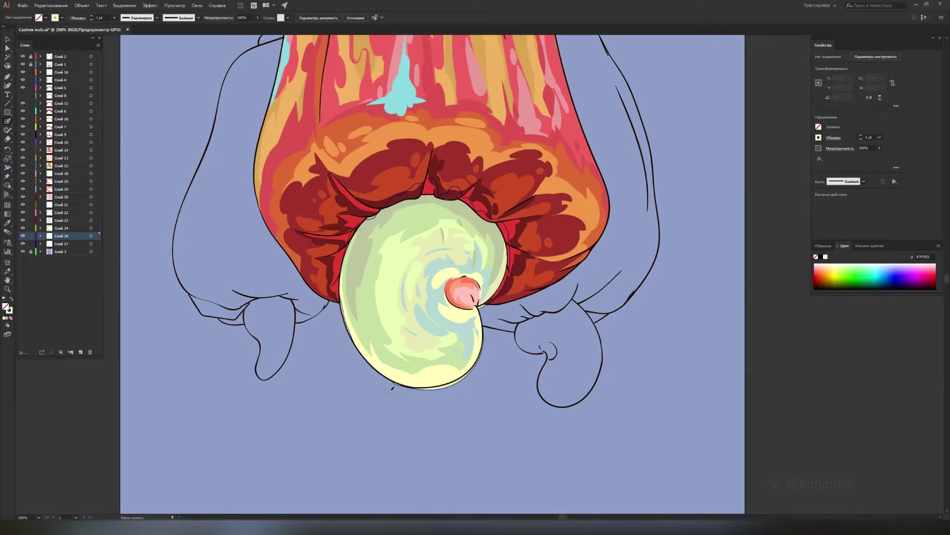
key("v")
left_click(440, 399)
left_click(435, 386)
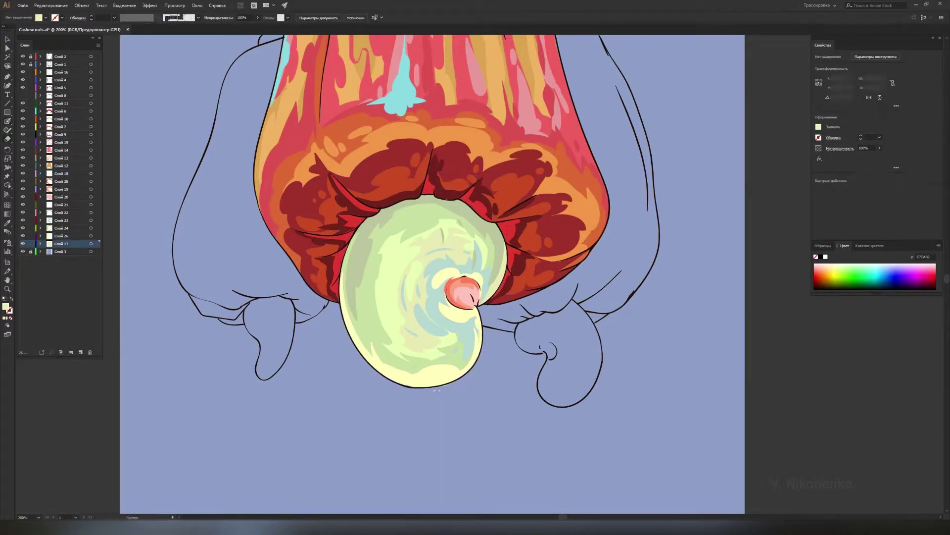
Redraw the nut's swirl strokes in pale green C7E0A0.
double_click(5, 306)
key("Return")
double_click(8, 129)
key("Return")
left_click_drag(412, 243, 406, 232)
left_click_drag(393, 297, 376, 322)
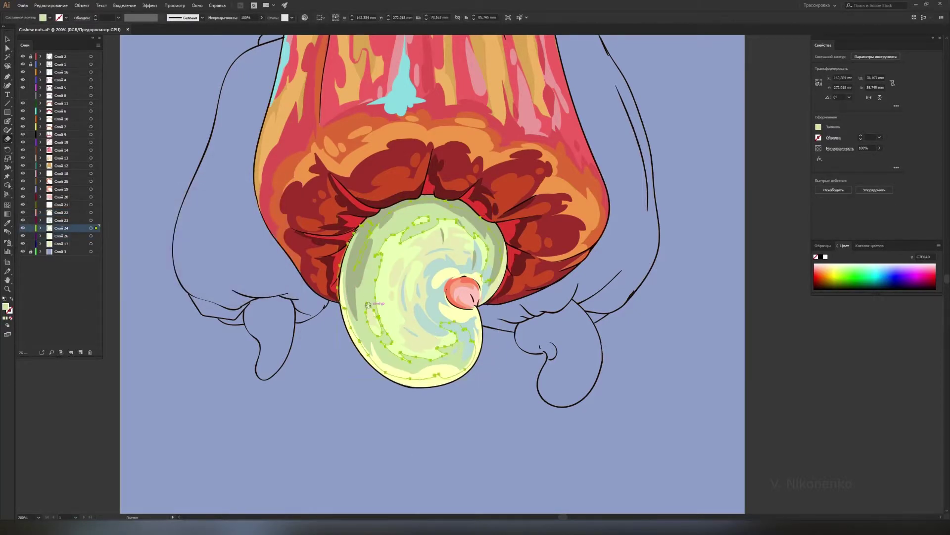
key("ctrl+shift+a")
Set the fill to E7EAB2 then blue-grey 7699BC, and select and deselect the nut.
double_click(5, 306)
key("Return")
double_click(6, 306)
key("Return")
key("p")
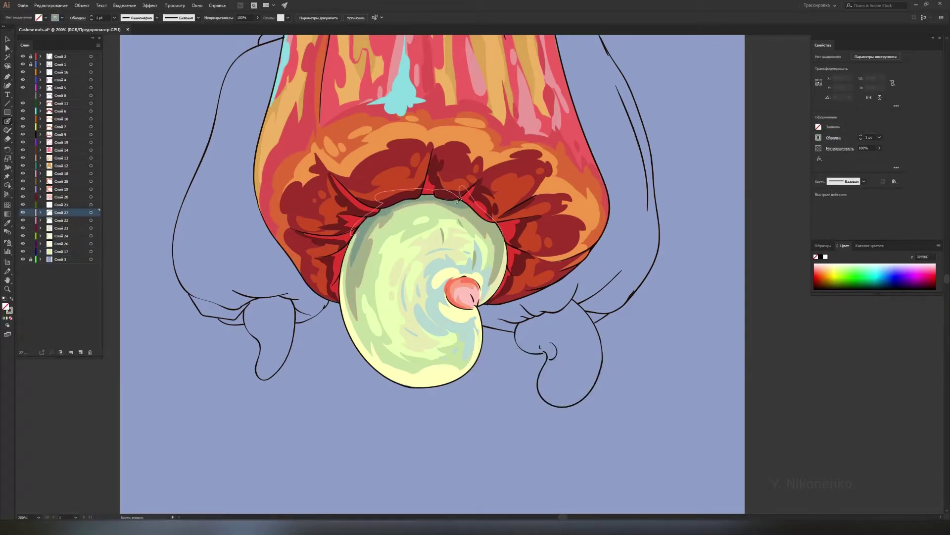
left_click(411, 341, "ctrl")
key("ctrl+shift+a")
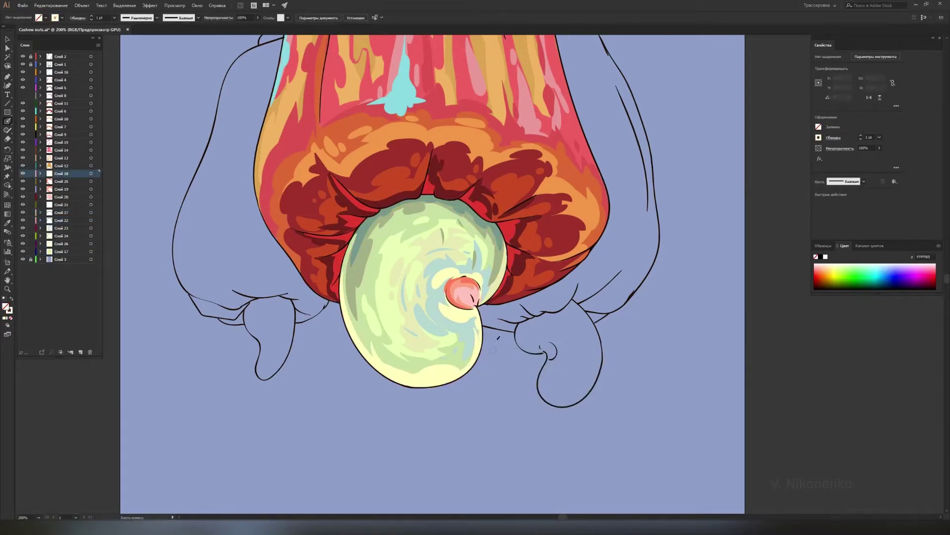
On a new layer, paint brownish red A85E52 into the left background cashew.
key("ctrl+l")
double_click(5, 306)
key("Return")
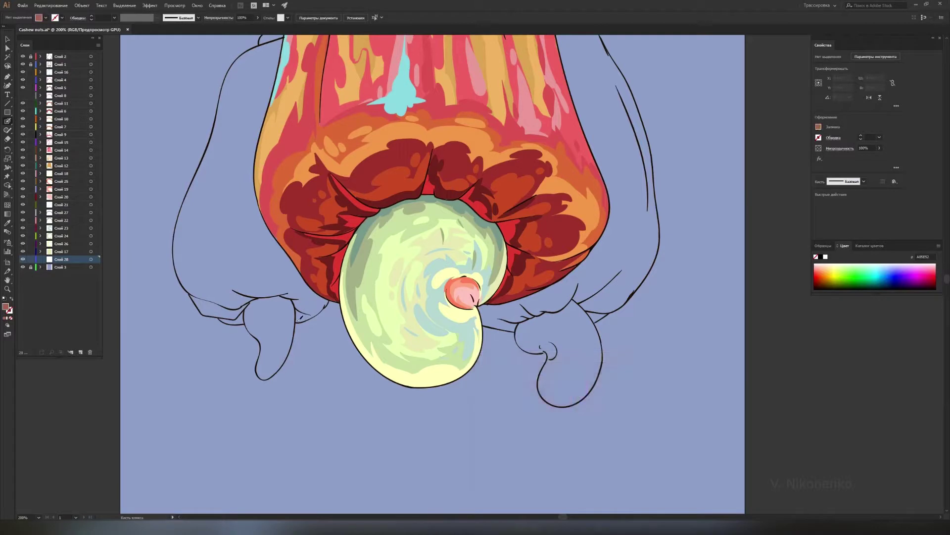
mouse_move(305, 318)
left_mouse_down()
mouse_move(297, 257)
mouse_move(297, 305)
mouse_move(227, 285)
mouse_move(267, 276)
mouse_move(284, 39)
left_mouse_up()
Finish filling the left lobe and shade it pinkish red (C9675D) on a new layer.
mouse_move(247, 154)
left_mouse_down()
mouse_move(247, 228)
mouse_move(277, 44)
mouse_move(248, 104)
left_mouse_up()
key("ctrl+l")
double_click(5, 306)
key("Return")
left_click_drag(277, 42, 223, 262)
left_click_drag(232, 50, 213, 168)
left_click_drag(218, 104, 178, 253)
mouse_move(179, 198)
left_mouse_down()
mouse_move(237, 297)
mouse_move(199, 267)
left_mouse_up()
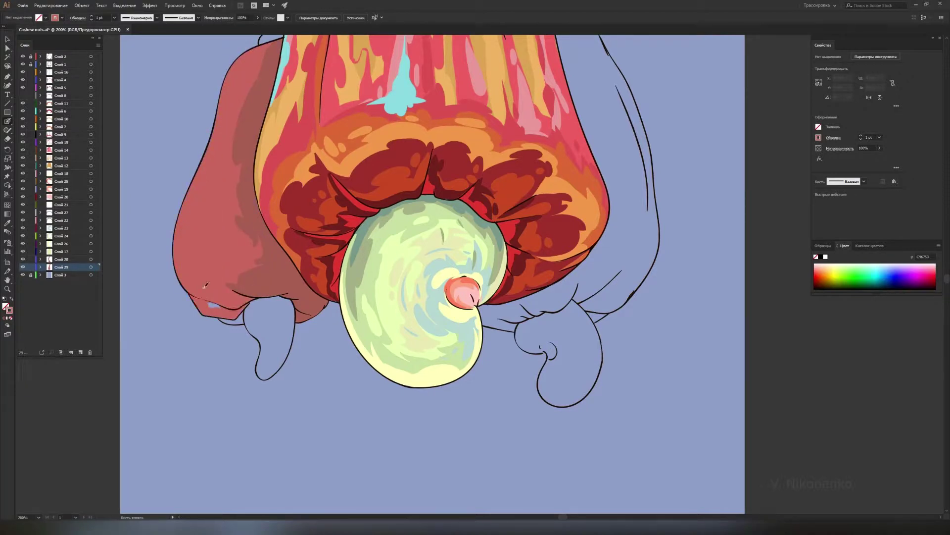
Add brighter red and pink shading layers on the left lobe, erasing the excess.
key("ctrl+l")
left_click_drag(218, 104, 243, 244)
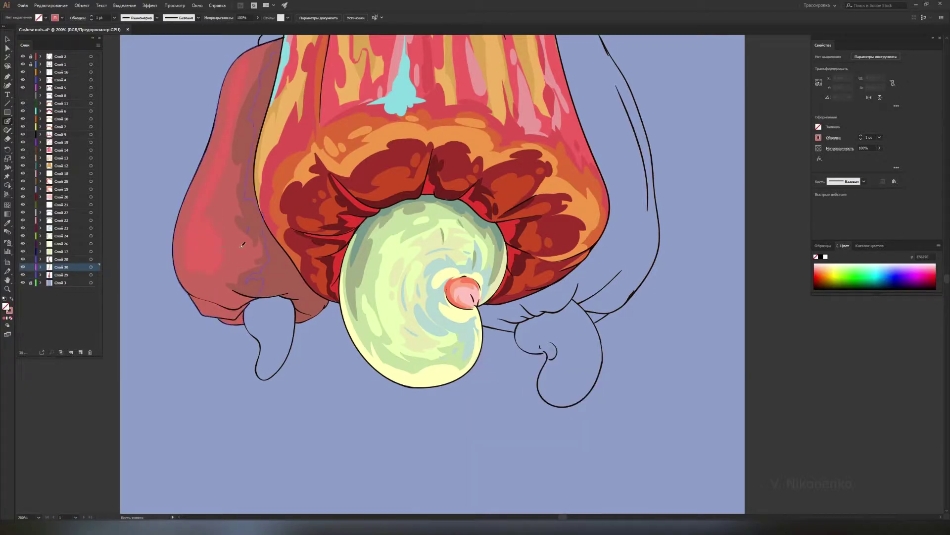
key("ctrl+l")
double_click(5, 306)
key("Return")
key("shift+x")
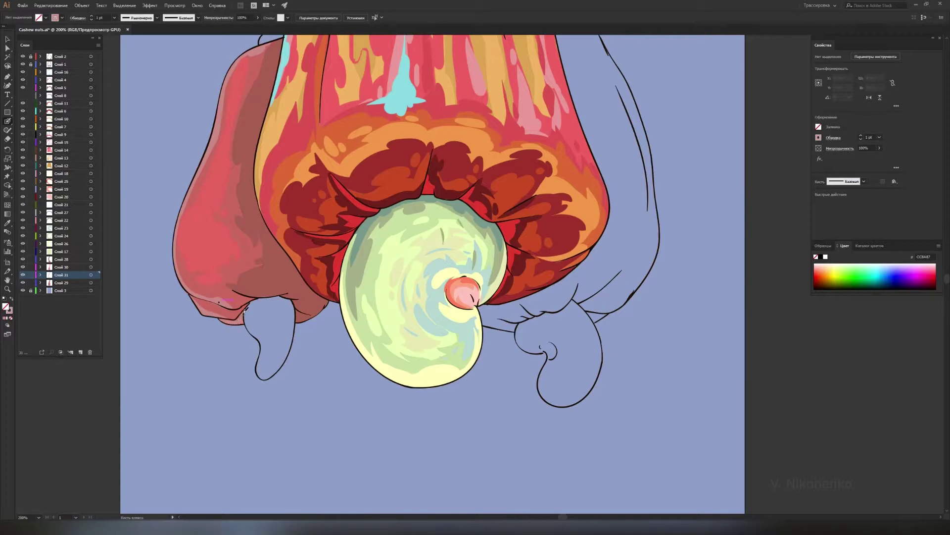
key("shift+e")
Paint the left hooked nut green with the Blob Brush on a new layer.
left_click(61, 267)
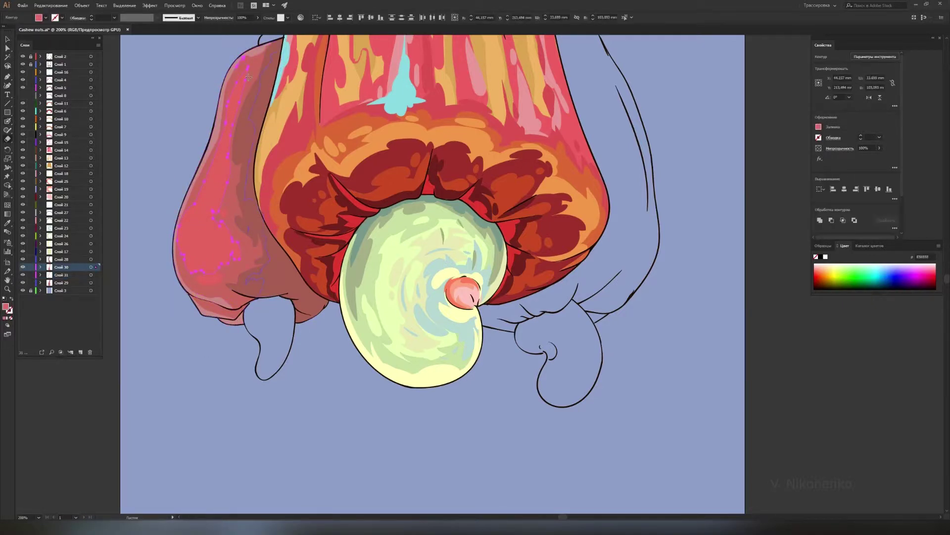
key("shift+b")
key("ctrl+l")
mouse_move(286, 300)
left_mouse_down()
mouse_move(277, 357)
mouse_move(291, 300)
mouse_move(262, 367)
left_mouse_up()
key("ctrl+l")
key("ctrl+l")
double_click(6, 306)
Shade the left nut in lighter and darker green, then add green along the right stem lines.
key("Return")
left_click_drag(258, 320, 270, 376)
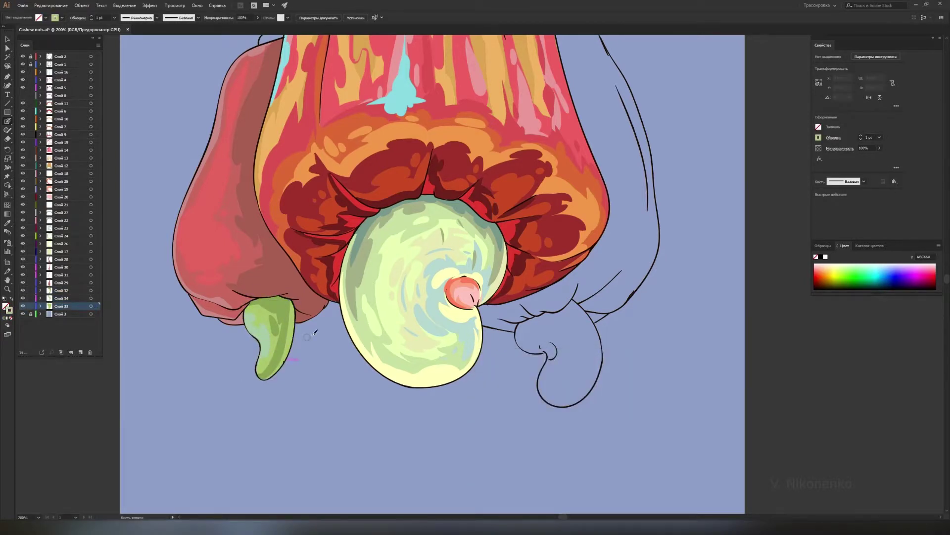
left_click(281, 356, "ctrl")
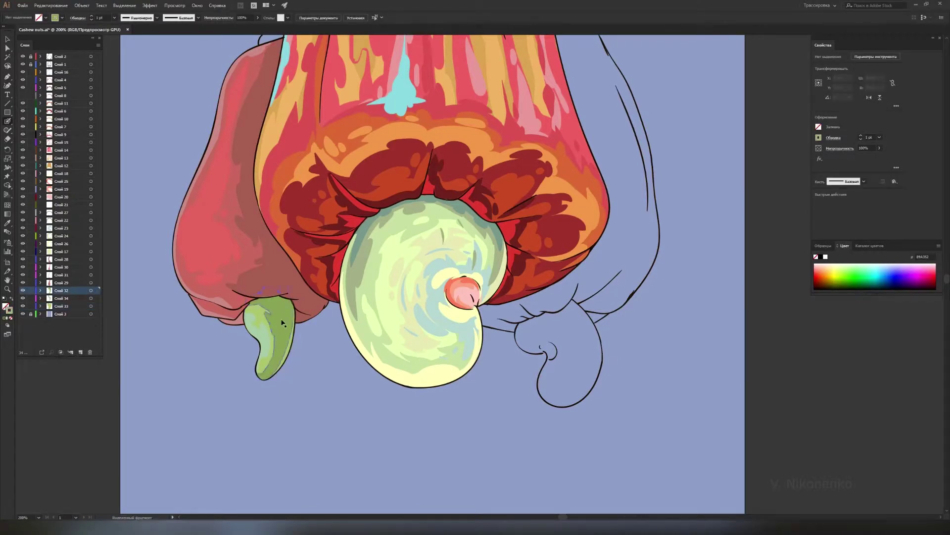
left_click_drag(281, 322, 273, 346)
left_click(270, 366, "ctrl")
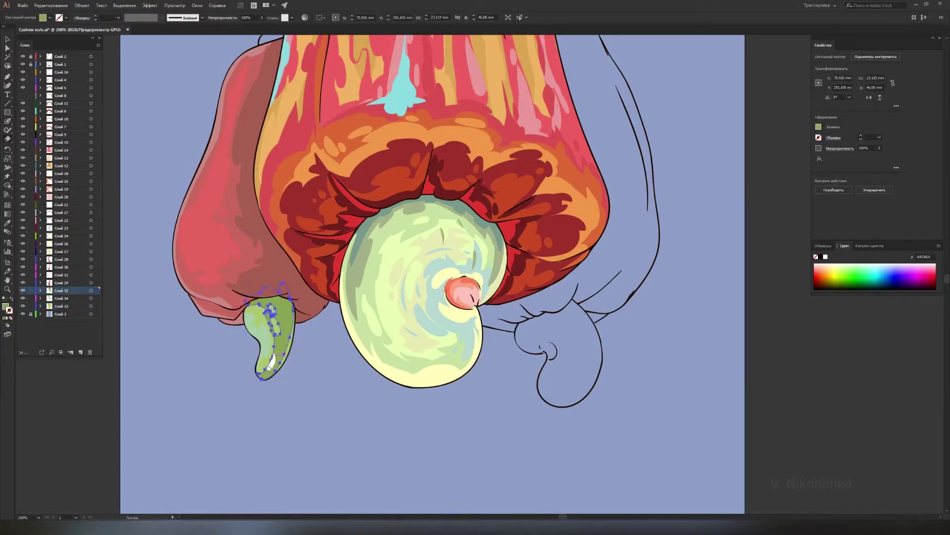
key("ctrl+shift+a")
double_click(6, 307)
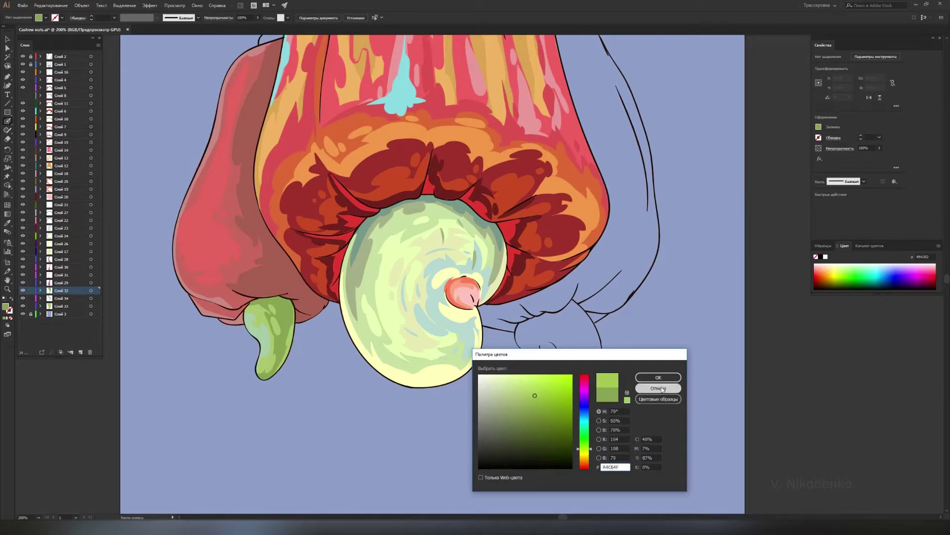
left_click_drag(483, 407, 507, 410)
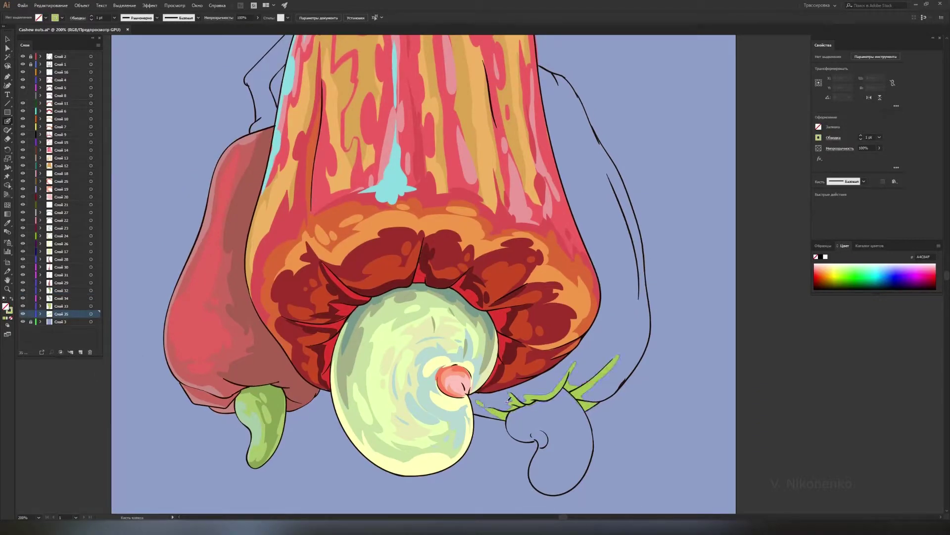
Add green along the right fruit's outline and paint yellow along its lower-right edge, erasing excess.
left_click_drag(640, 306, 575, 407)
key("shift+e")
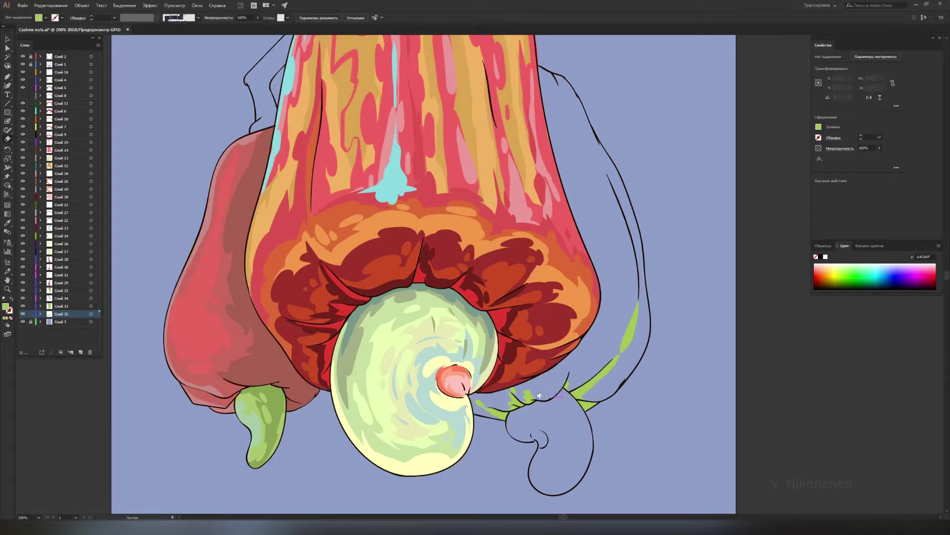
key("ctrl+l")
key("shift+b")
double_click(5, 306)
left_click(658, 377)
key("shift+x")
mouse_move(474, 413)
left_mouse_down()
mouse_move(577, 359)
mouse_move(608, 384)
mouse_move(646, 297)
mouse_move(574, 357)
mouse_move(641, 254)
mouse_move(603, 202)
left_mouse_up()
key("shift+e")
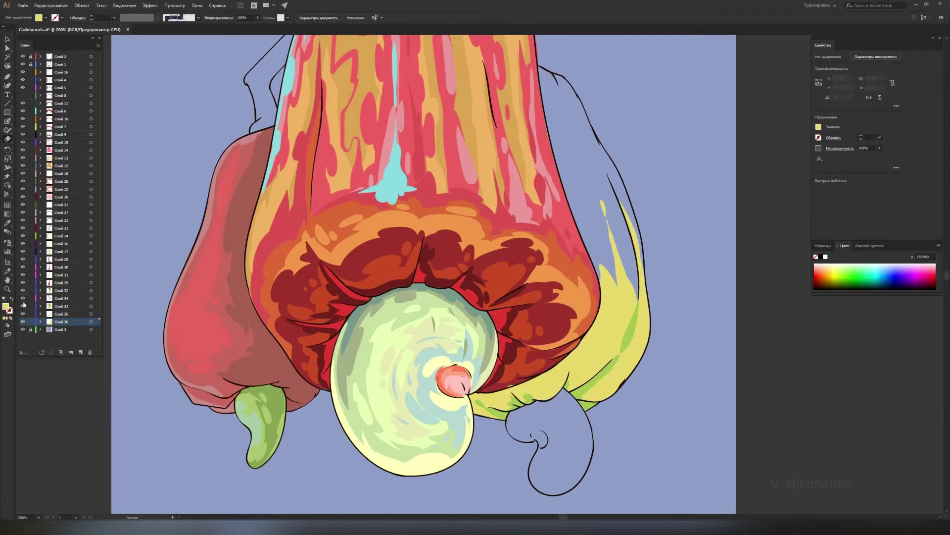
Fill the right fruit's body and top with yellow on a new layer.
key("ctrl+l")
key("shift+b")
left_click_drag(634, 297, 618, 183)
left_click_drag(594, 228, 549, 94)
left_click_drag(564, 129, 610, 170)
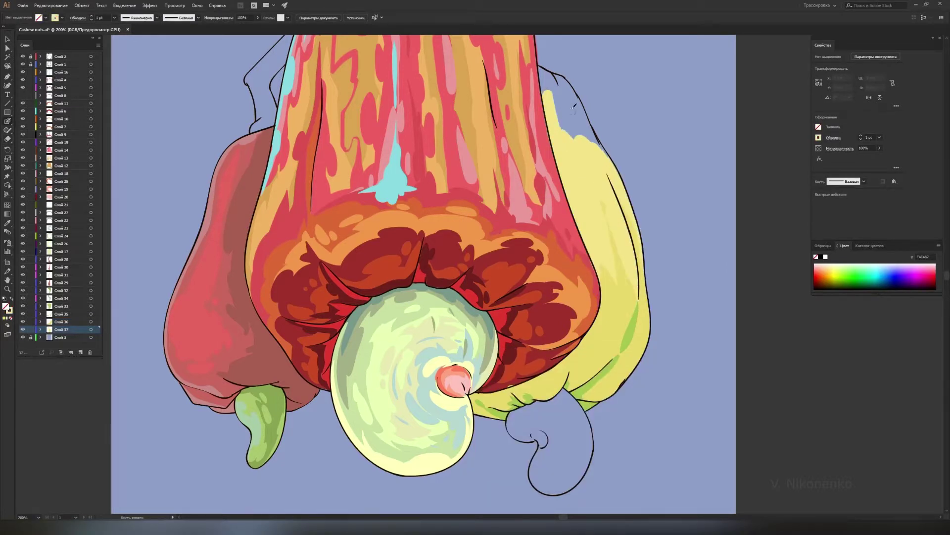
scroll(610, 170, "up", 2)
left_click_drag(530, 113, 571, 152)
left_click_drag(546, 115, 533, 118)
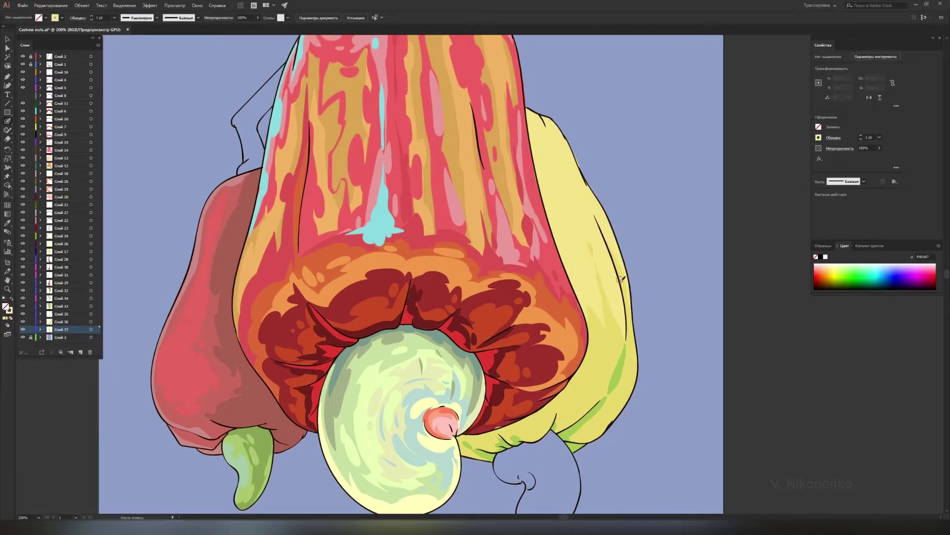
Paint lighter yellow highlight strokes across the right fruit on a new layer.
key("ctrl+l")
left_click_drag(620, 258, 624, 346)
left_click_drag(613, 425, 555, 410)
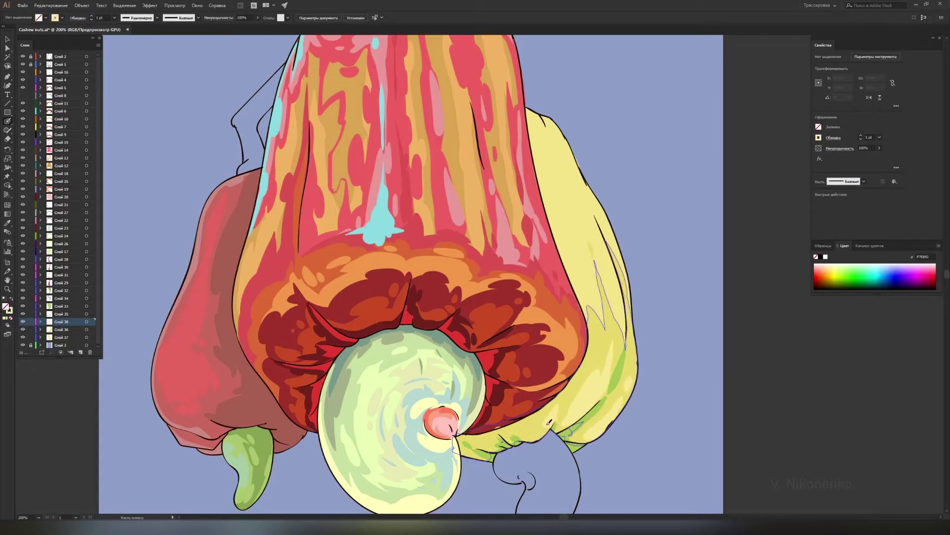
left_click_drag(519, 443, 465, 451)
left_click(623, 345, "ctrl")
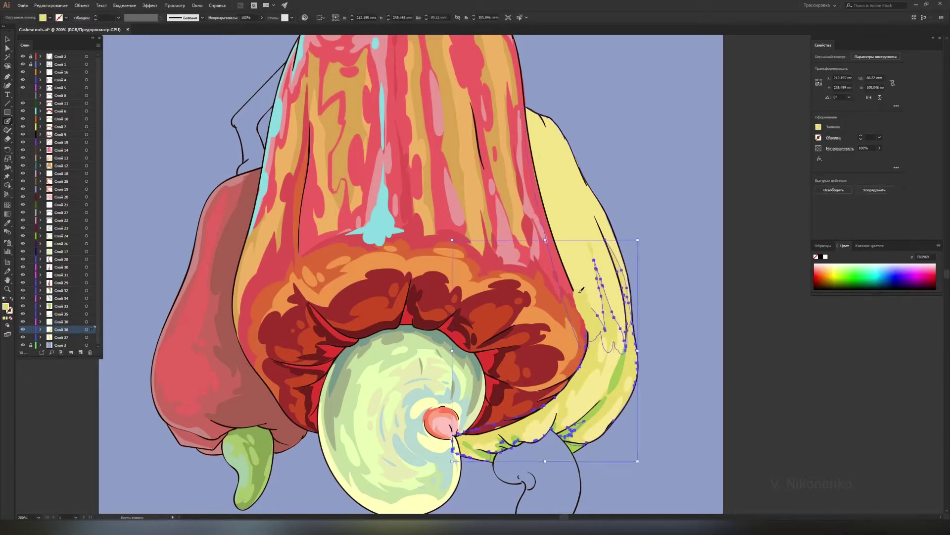
left_click_drag(540, 149, 595, 297)
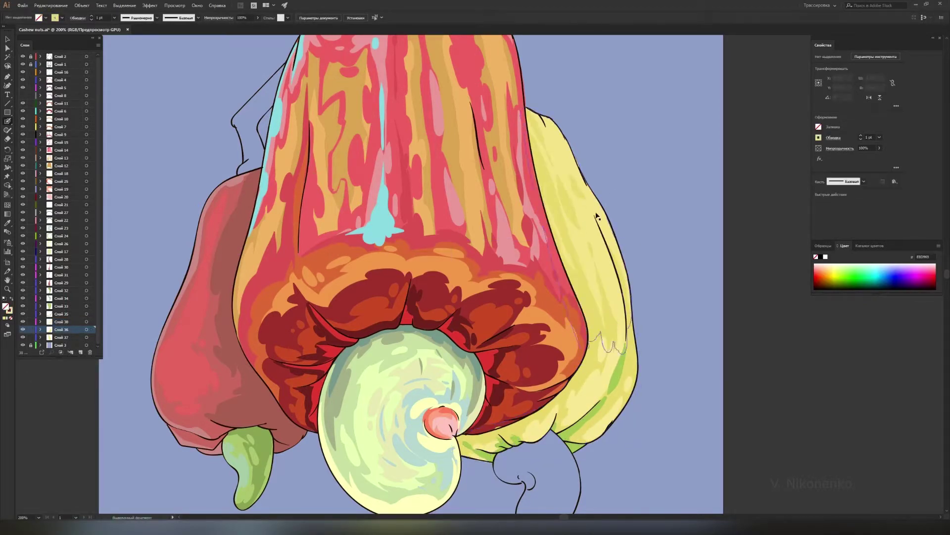
scroll(594, 298, "down", 2)
Set up a new layer with the chosen colour for the right nut.
key("ctrl+l")
double_click(6, 306)
key("Return")
key("shift+x")
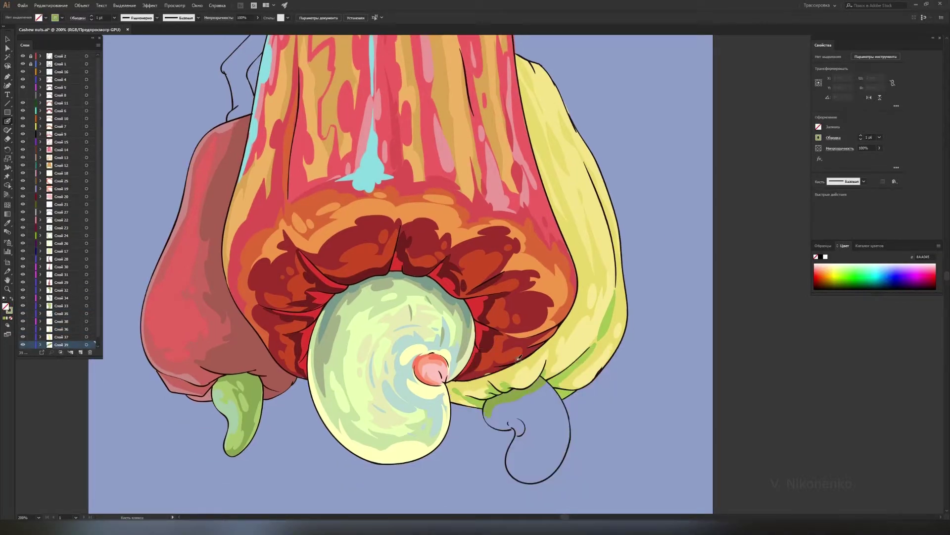
Add bright green and pale yellow-green layers and paint pale highlights on the right nut.
key("ctrl+l")
double_click(9, 310)
key("Return")
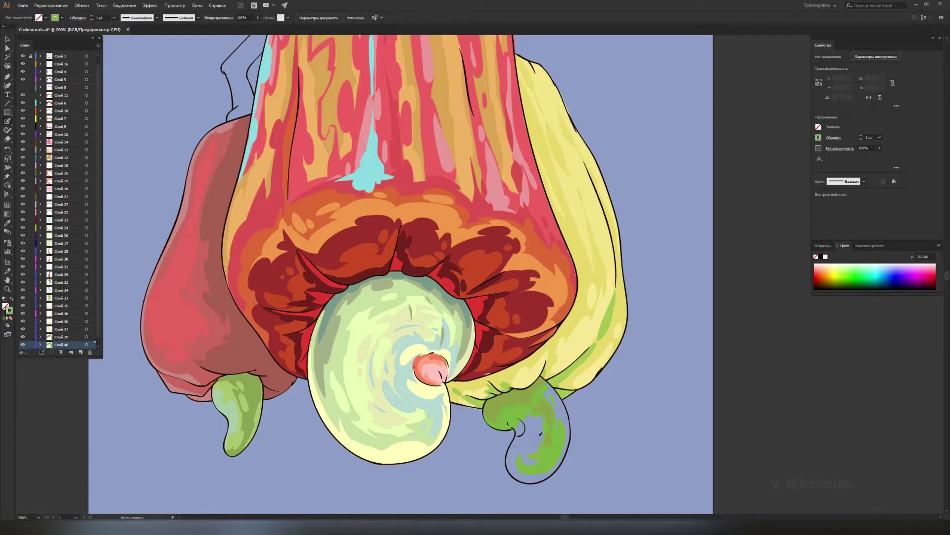
key("ctrl+l")
double_click(9, 310)
key("Return")
mouse_move(552, 389)
left_mouse_down()
mouse_move(514, 454)
mouse_move(515, 415)
left_mouse_up()
Add light brown and red-brown layers for the spot at the right nut's notch.
key("ctrl+l")
double_click(8, 309)
key("Return")
key("ctrl+l")
double_click(9, 309)
key("Return")
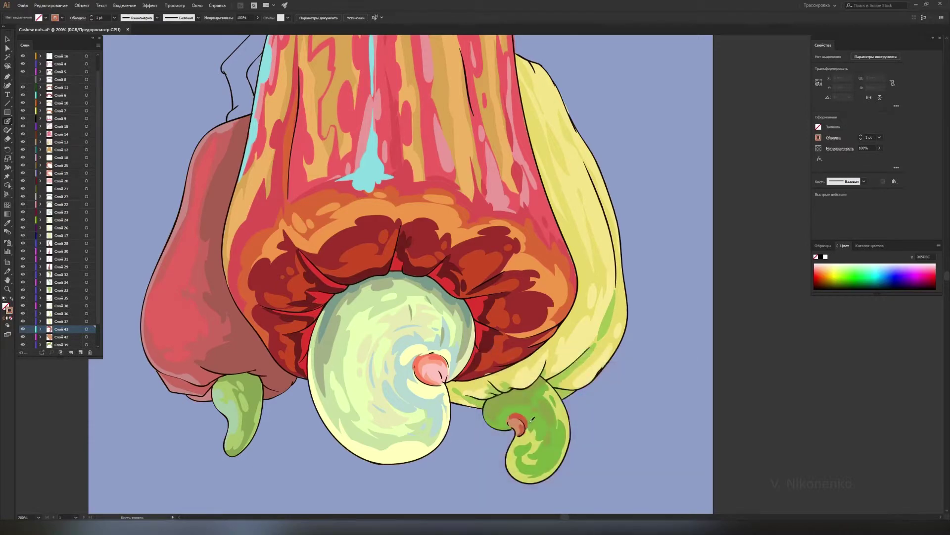
left_click(544, 436, "ctrl")
key("ctrl+minus")
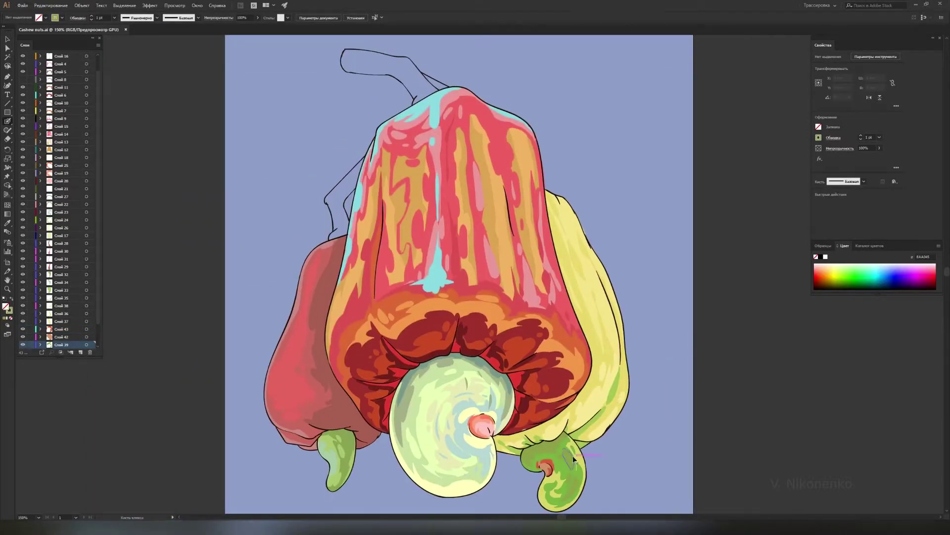
Hide the orange streaks on the central red fruit and select the pink highlight layer.
key("Return")
key("ctrl+shift+a")
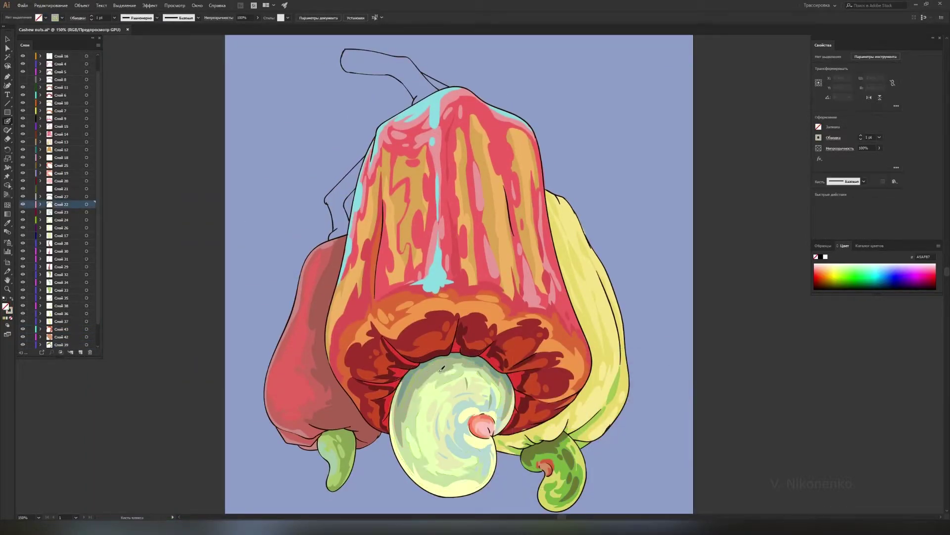
left_click(375, 182, "ctrl")
key("Return")
key("Return")
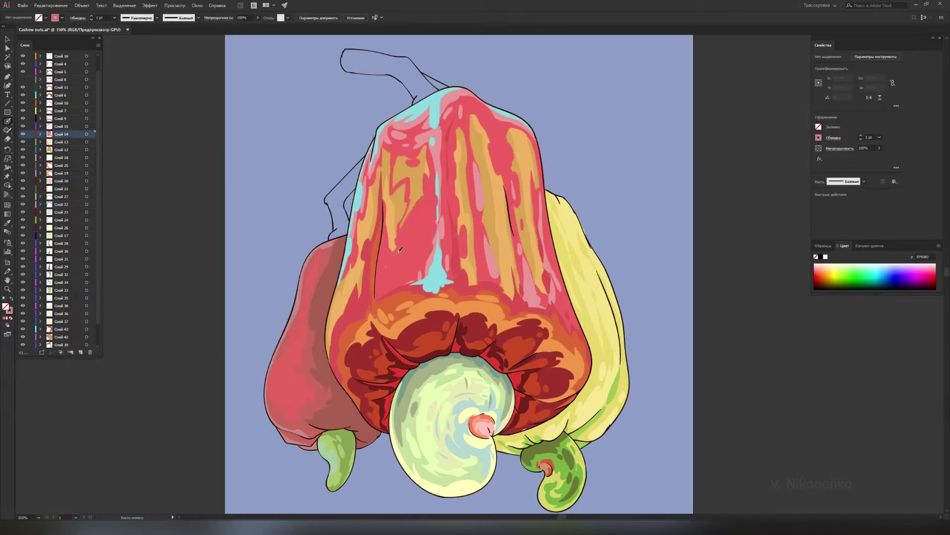
key("ctrl+shift+a")
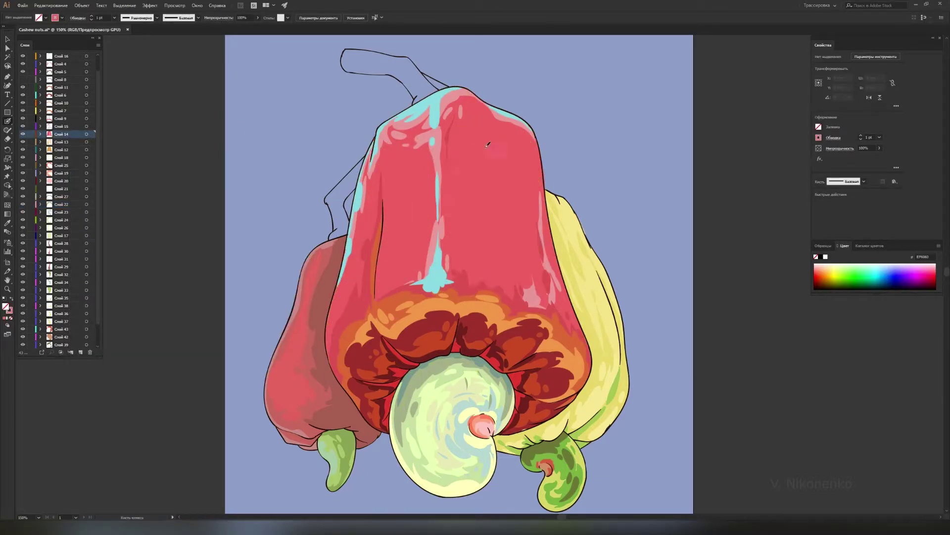
left_click(432, 267, "ctrl")
left_click(356, 280, "ctrl")
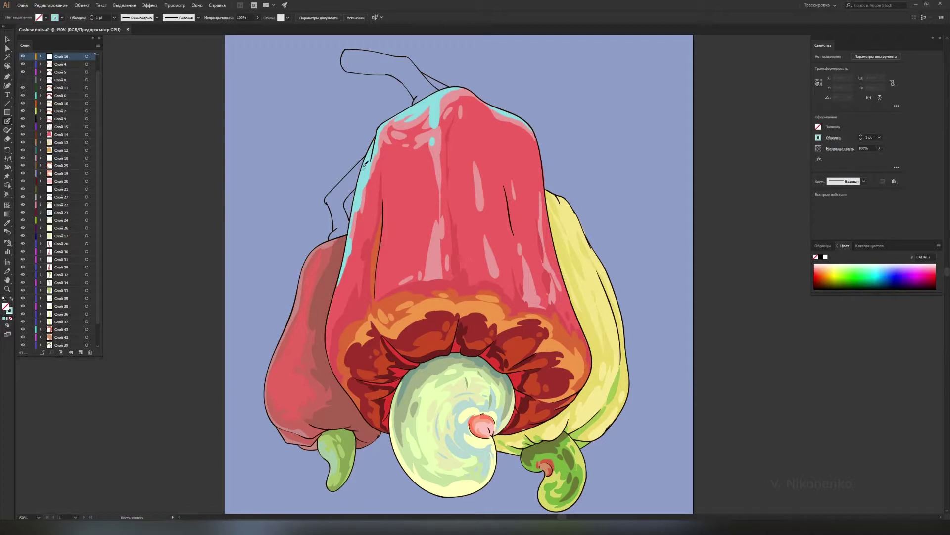
left_click(371, 178, "ctrl")
Paint pink along the fruit's left edge and light coral (FF8678) highlights across its upper body.
left_click_drag(403, 158, 441, 161)
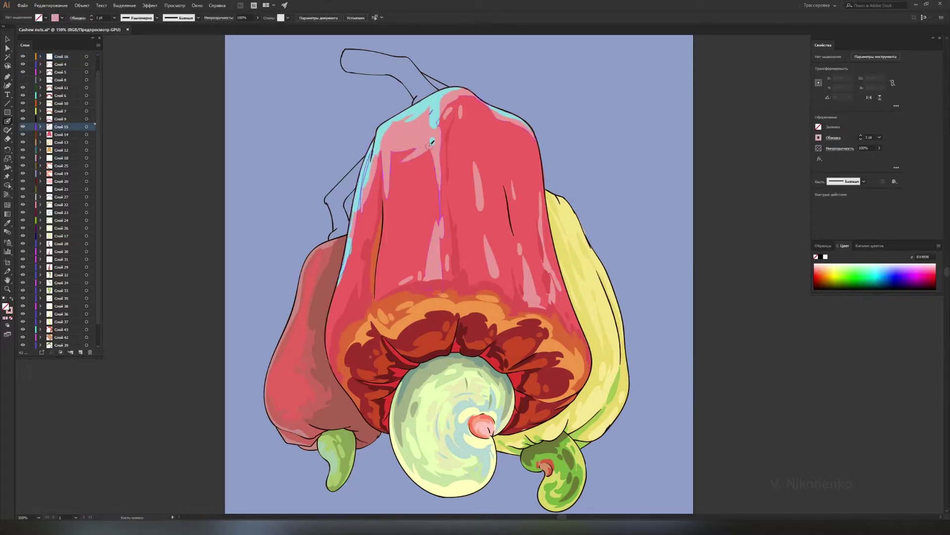
key("ctrl+z")
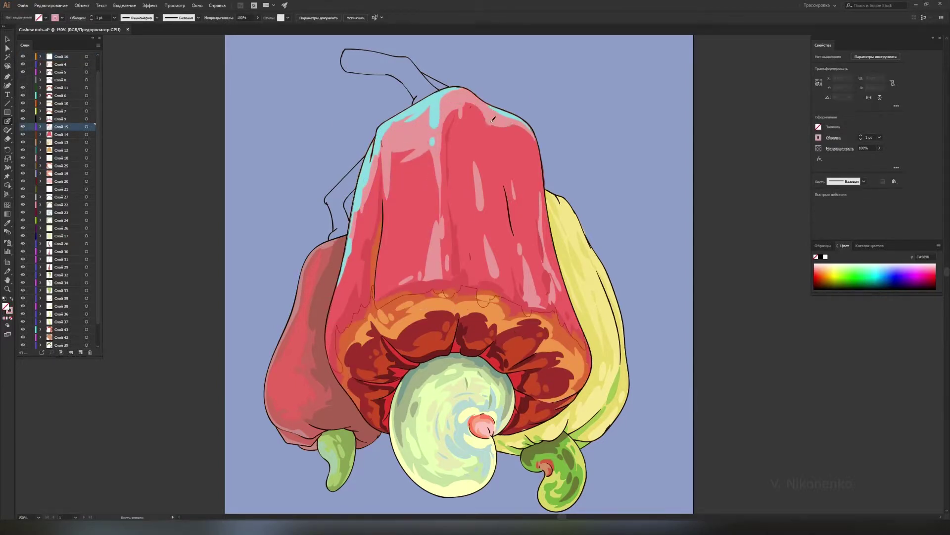
left_click_drag(364, 169, 359, 229)
double_click(9, 310)
left_click(659, 372)
left_click_drag(468, 106, 530, 149)
left_click_drag(473, 127, 448, 228)
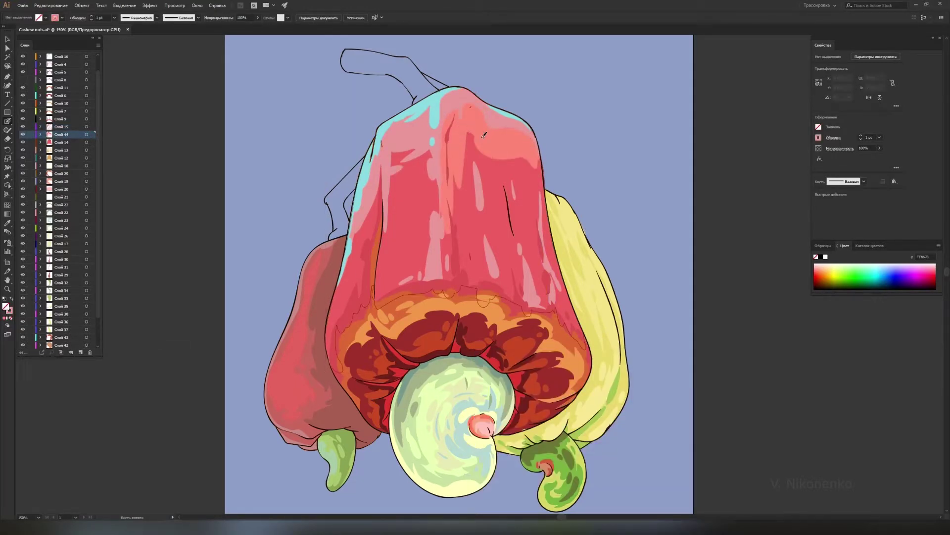
left_click_drag(431, 146, 391, 238)
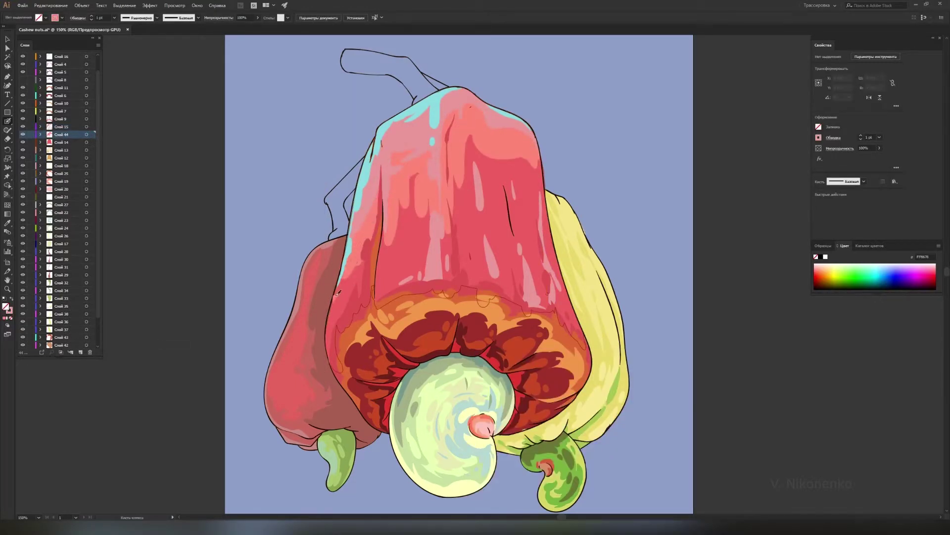
Select the orange shading band and dark red frill shapes below the fruit.
left_click(479, 293, "ctrl")
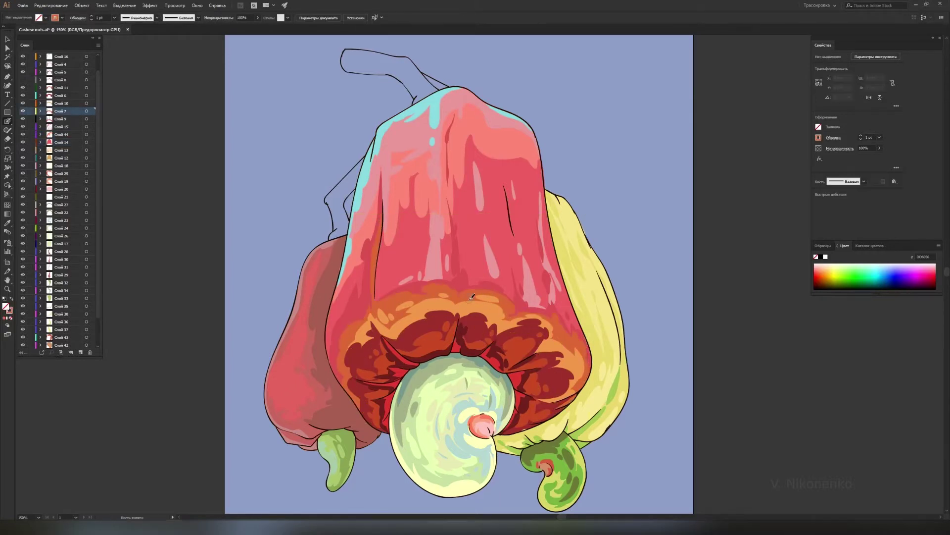
left_click(497, 300, "ctrl")
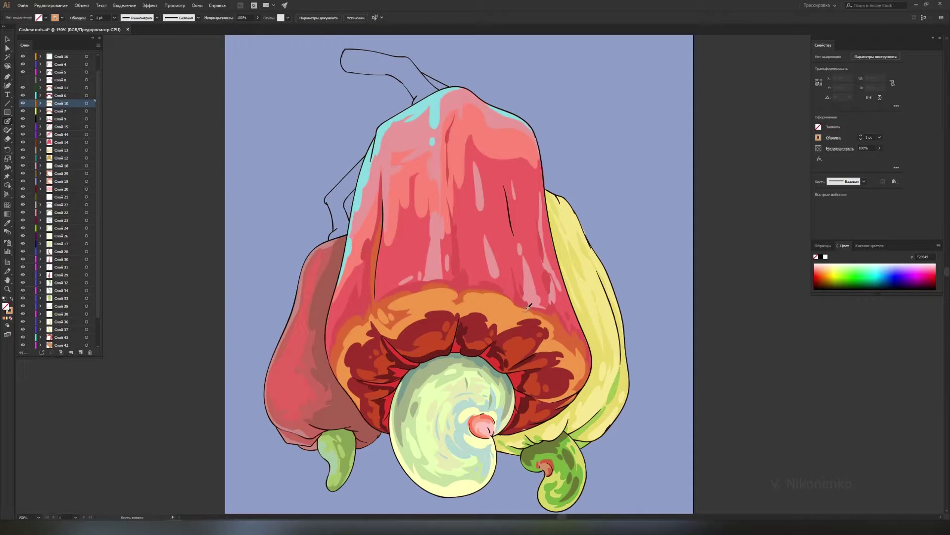
left_click(548, 393, "ctrl")
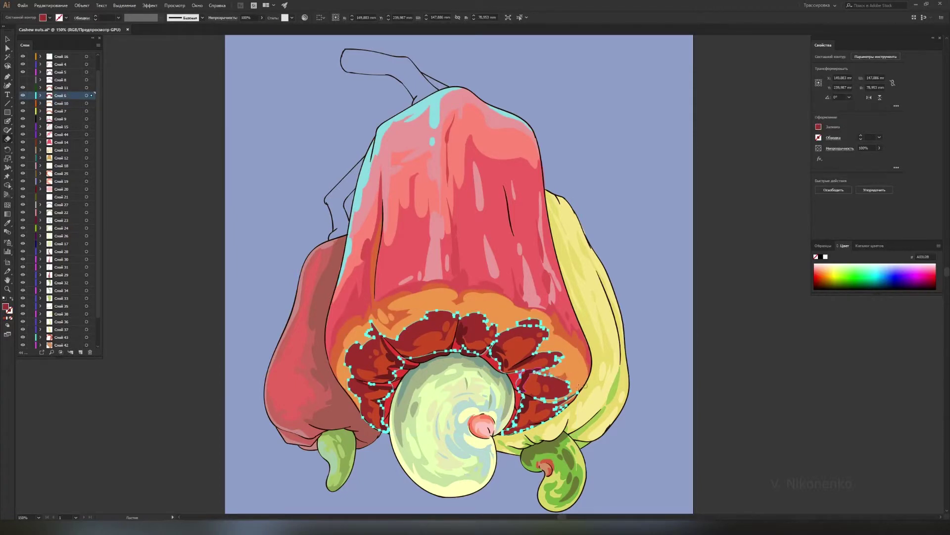
Confirm the orange band's colour around the frill, then sample the red fruit colour with the Blob Brush.
left_click(574, 369, "ctrl")
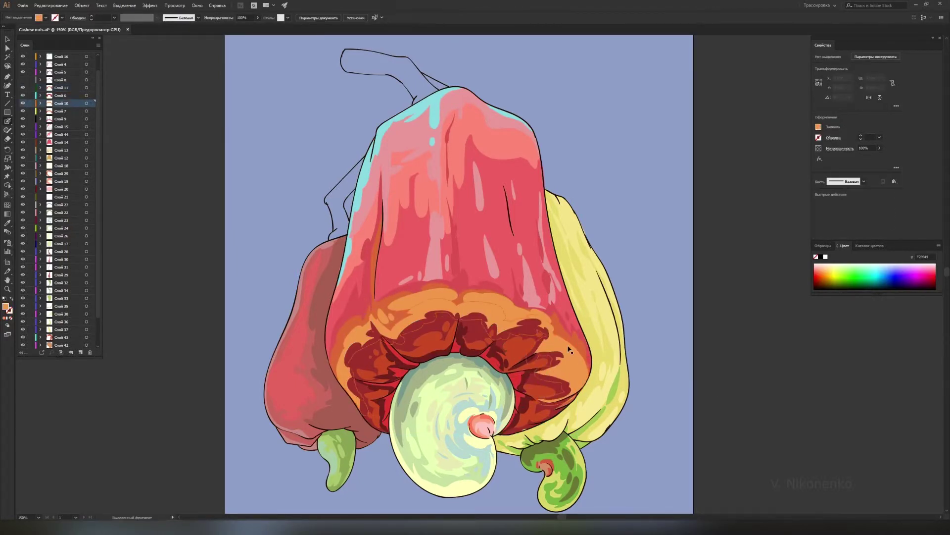
left_click(570, 350, "ctrl")
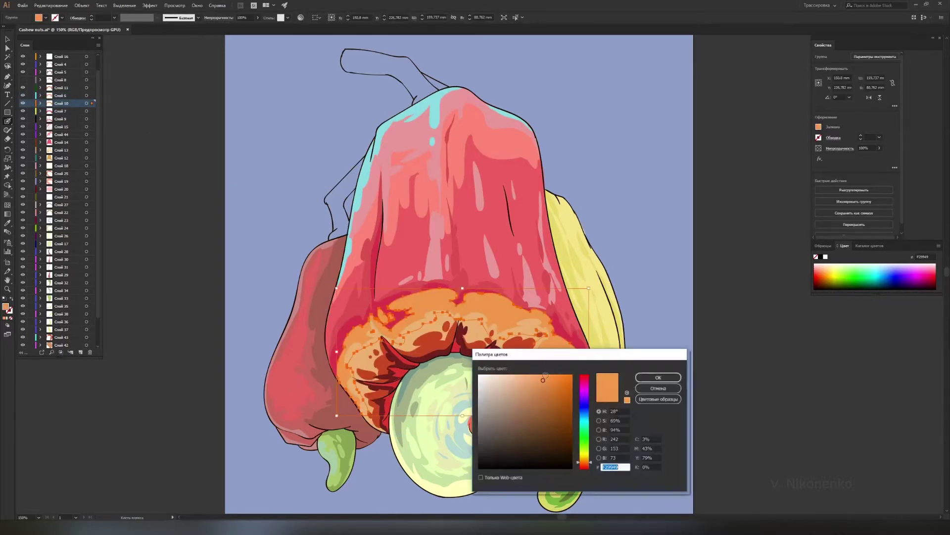
key("Return")
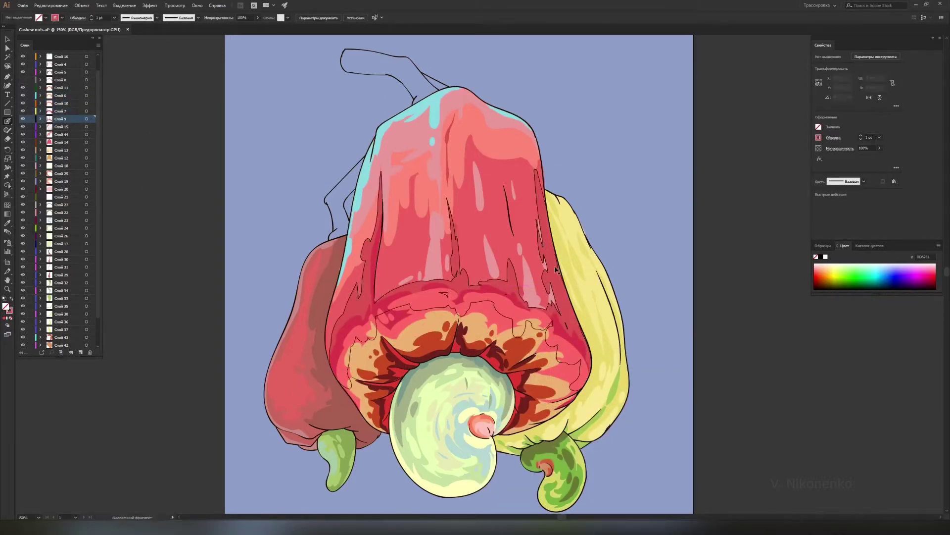
key("shift+b")
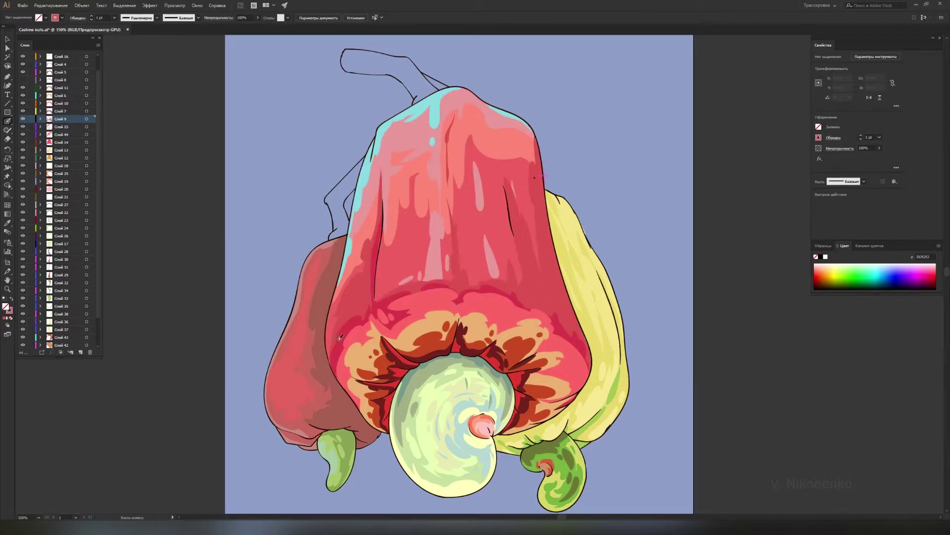
left_click(495, 287, "ctrl")
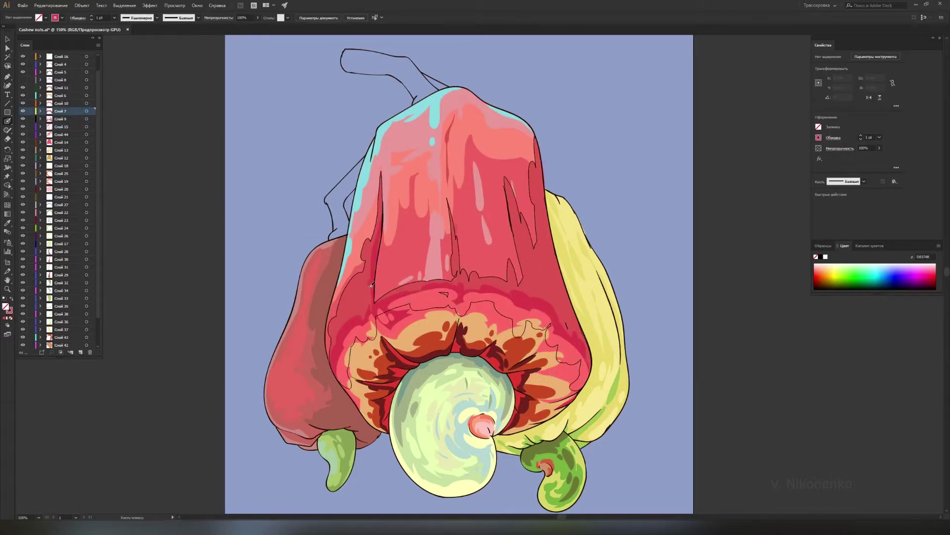
left_click(569, 341, "ctrl")
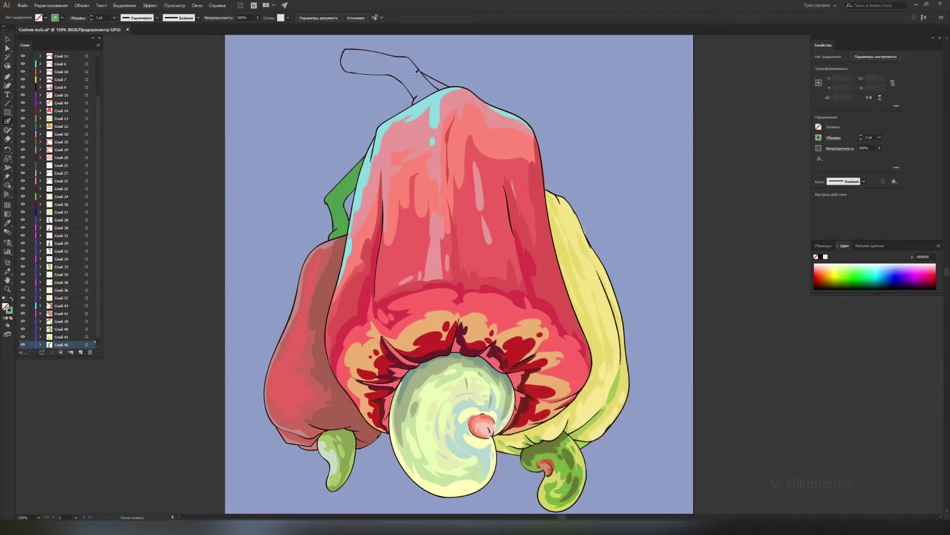
Paint the curling stem green along its top and lower sections.
left_click_drag(440, 88, 401, 62)
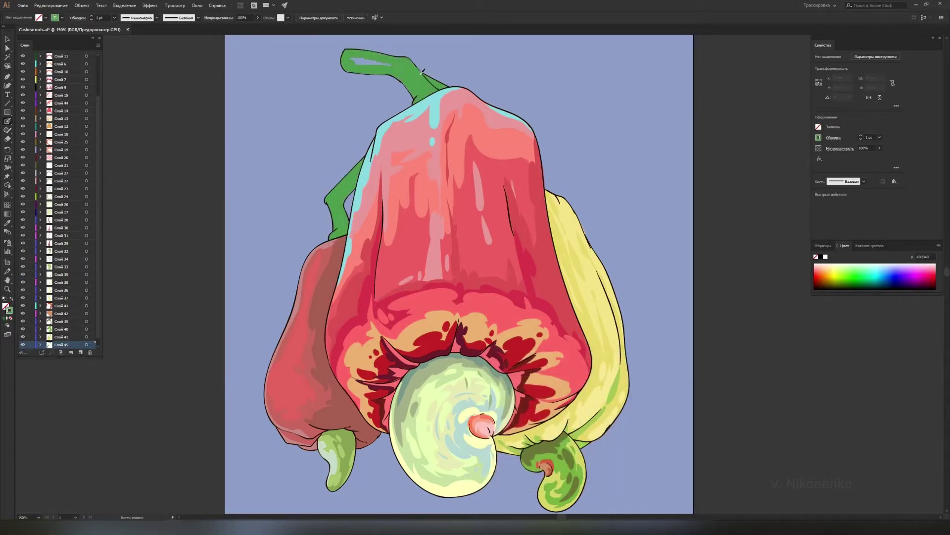
mouse_move(400, 139)
left_mouse_down()
mouse_move(350, 225)
mouse_move(355, 172)
left_mouse_up()
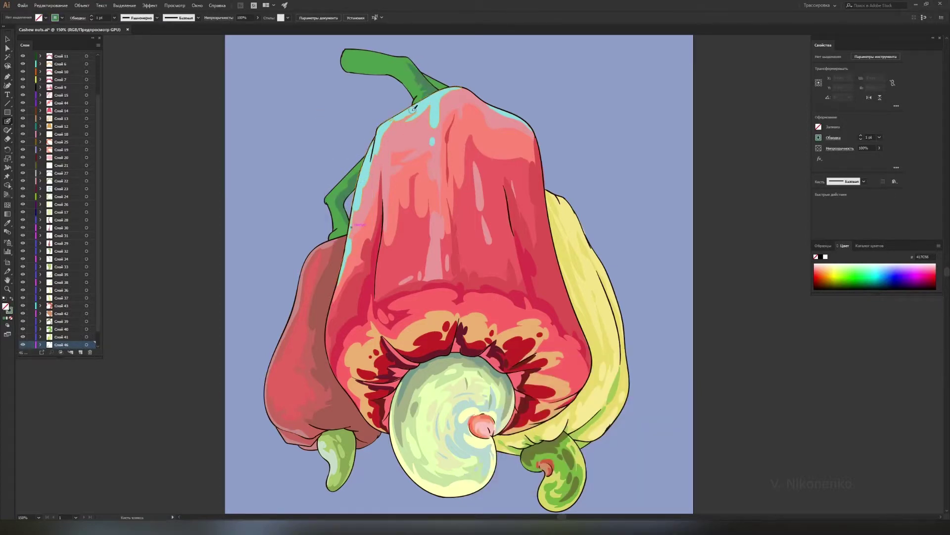
left_click_drag(342, 227, 336, 203)
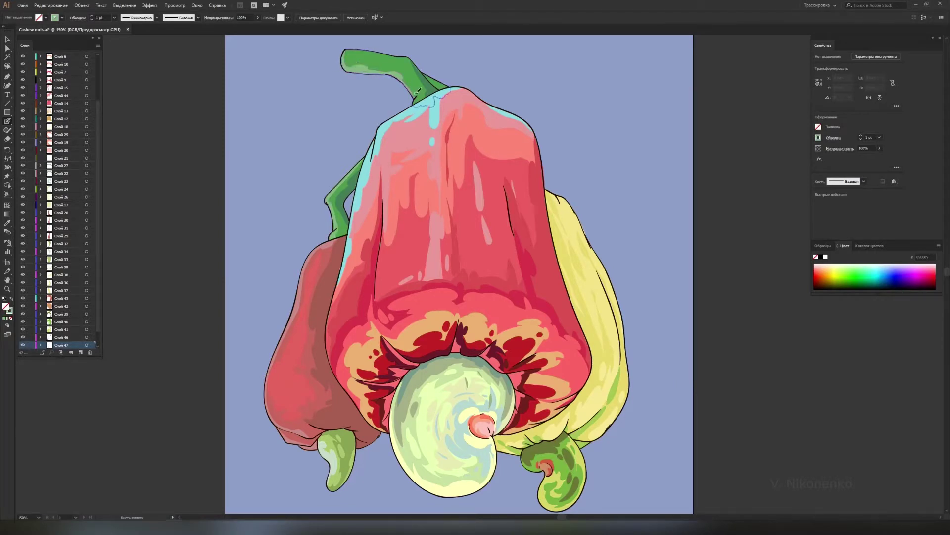
left_click_drag(341, 233, 375, 148)
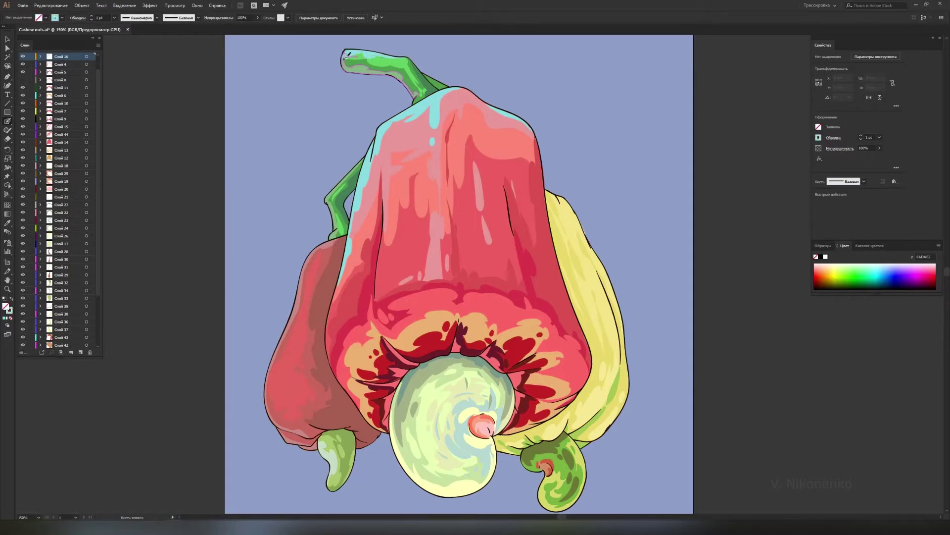
key("ctrl+shift+z")
key("ctrl+z")
Paint a cyan rim along the fruit's left edge.
key("shift+b")
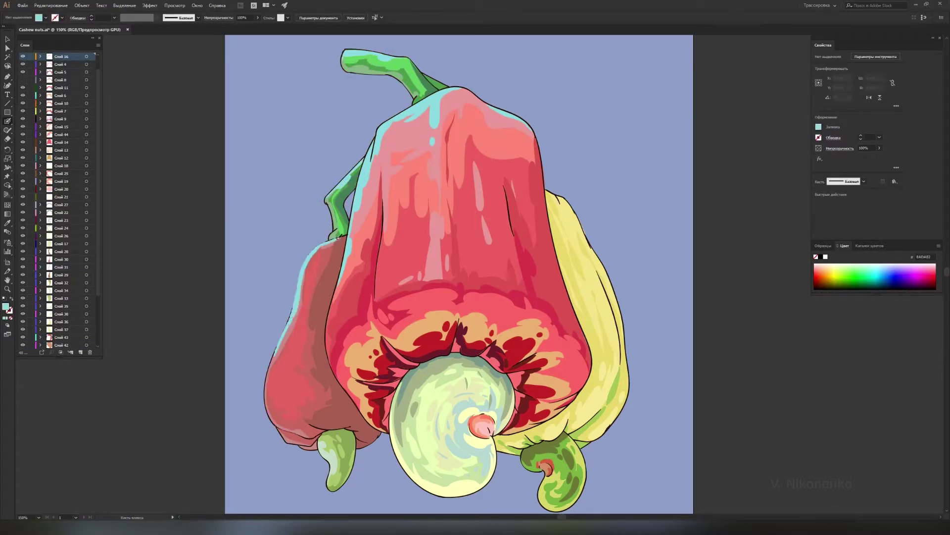
left_click_drag(380, 258, 387, 133)
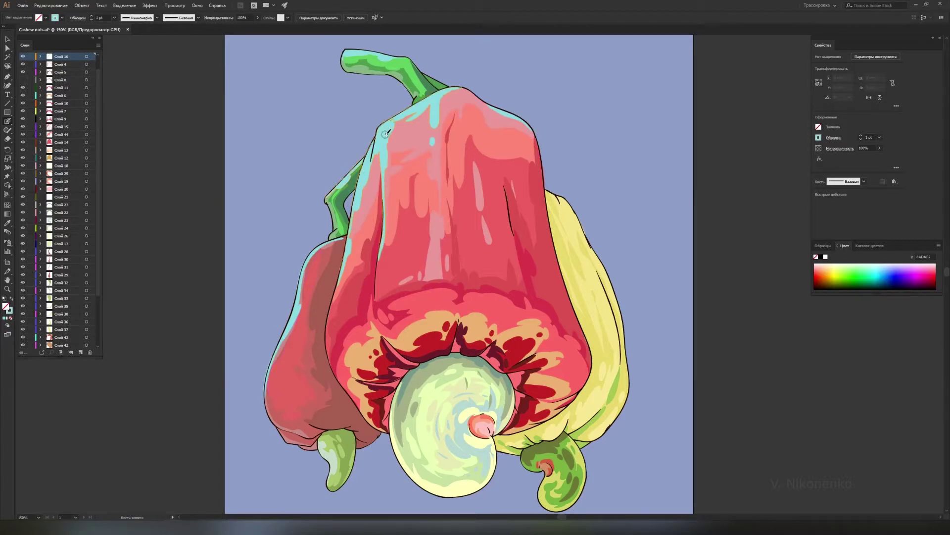
key("ctrl+z")
key("shift+e")
left_click(531, 186, "ctrl")
key("Delete")
Trim the pink highlight with two Eraser passes.
left_click(460, 129, "ctrl")
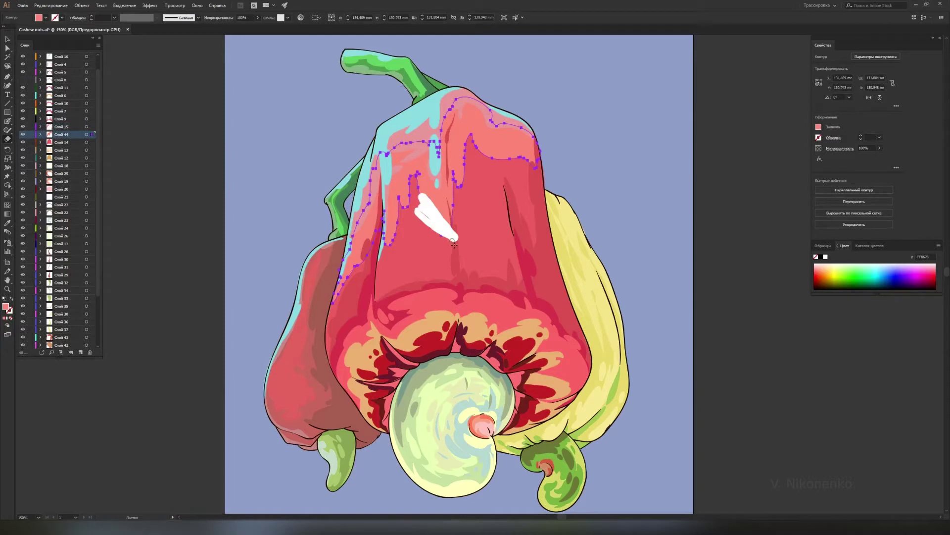
left_click_drag(420, 195, 452, 233)
left_click_drag(471, 149, 492, 161)
left_click(285, 251, "ctrl")
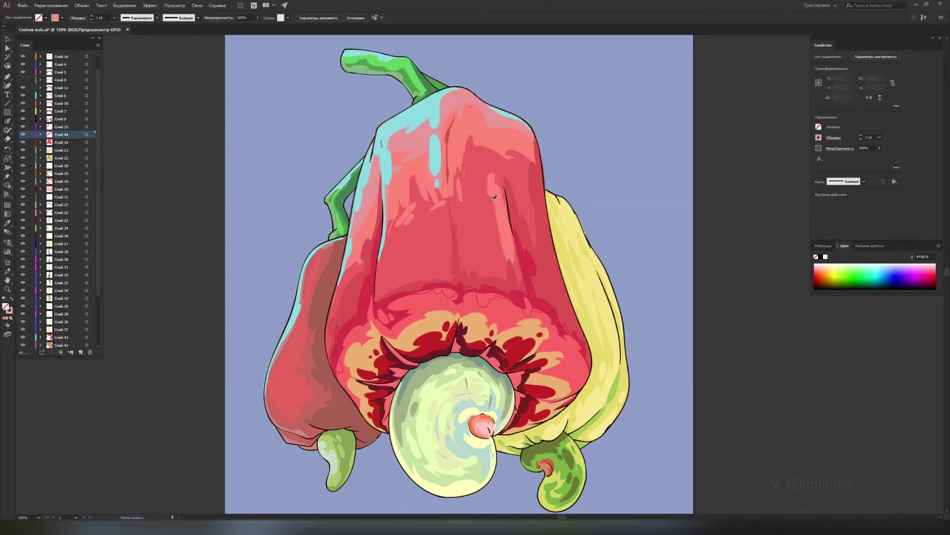
left_click(421, 146, "ctrl")
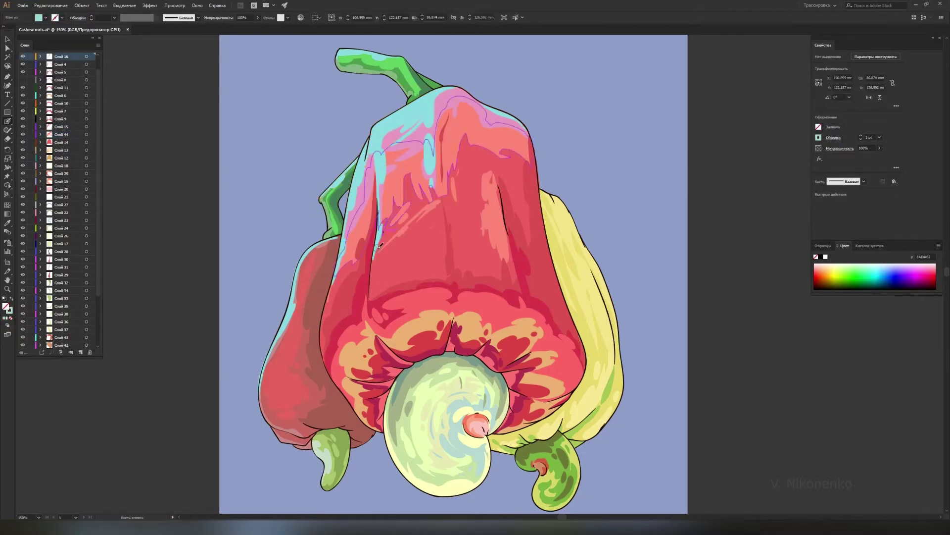
Inspect the fruit's shading shapes and sample the red fruit colour.
left_click(361, 466, "ctrl")
key("shift+b")
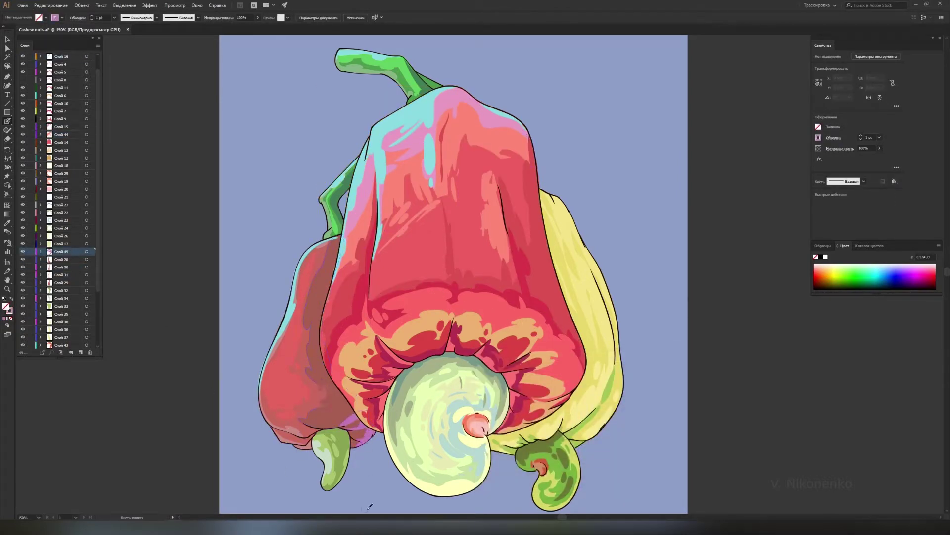
left_click(540, 386, "ctrl")
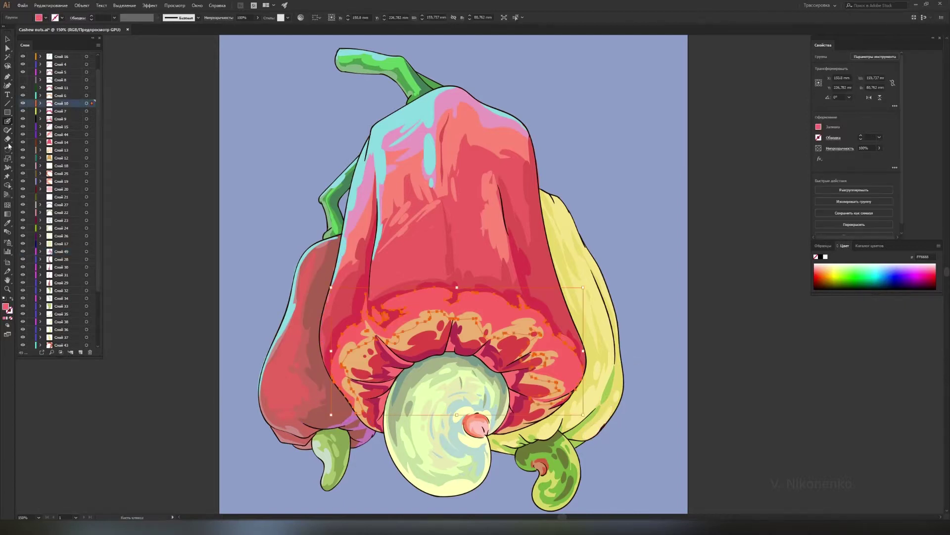
key("shift+b")
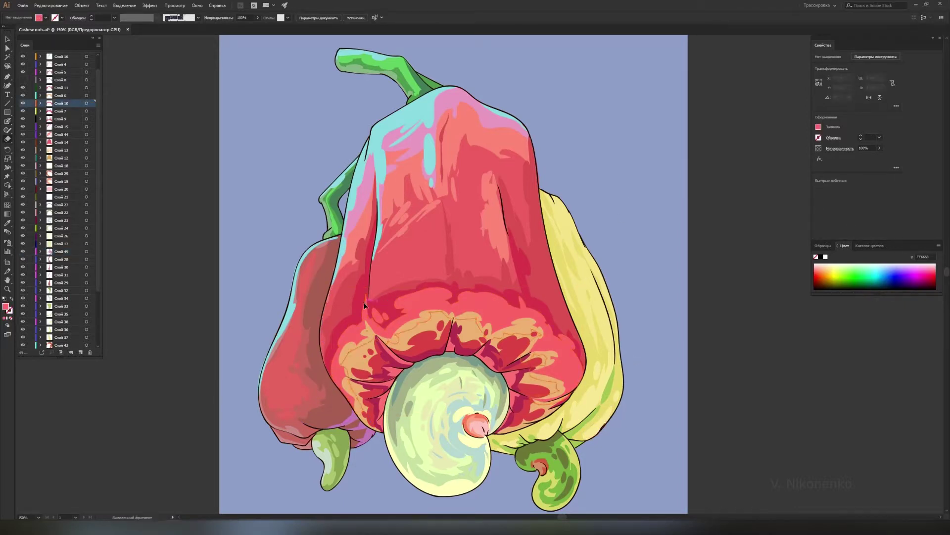
left_click(432, 251, "ctrl")
left_click(332, 71, "ctrl")
Paint salmon strokes near the fruit's top and cyan on its left side.
left_click(445, 218, "ctrl")
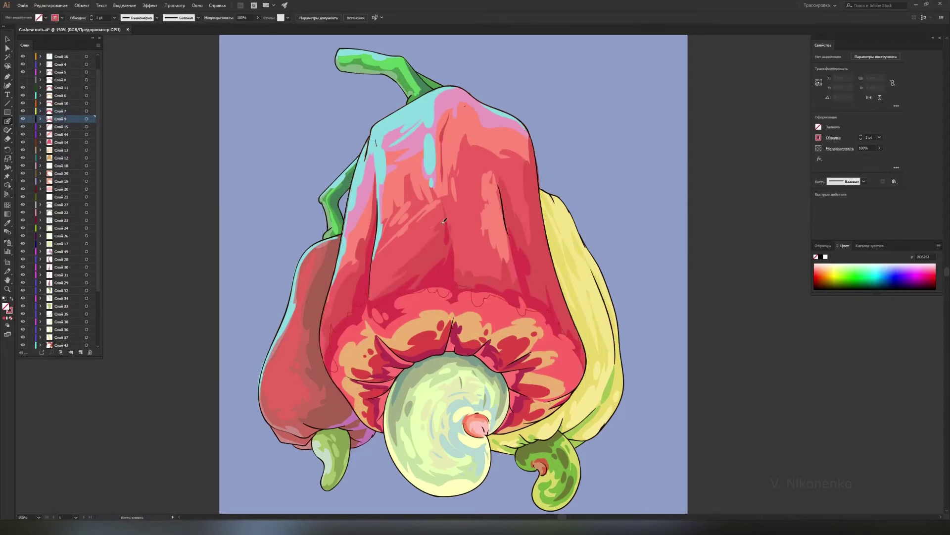
mouse_move(391, 149)
left_mouse_down()
mouse_move(425, 175)
mouse_move(372, 270)
left_mouse_up()
left_click(424, 174, "ctrl")
key("ctrl+shift+a")
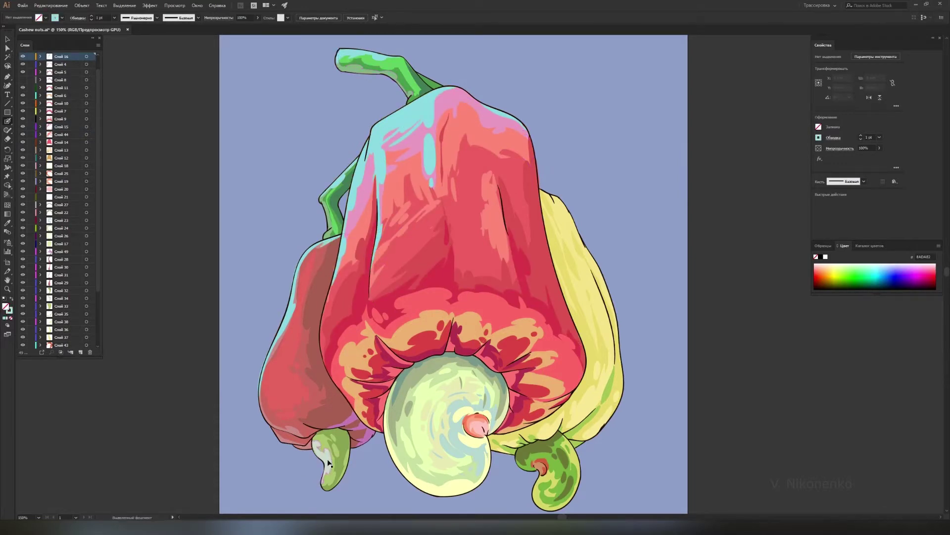
Check the orange shading, a stray cyan stroke and the pale nut shape, clearing the selection.
left_click(557, 384, "ctrl")
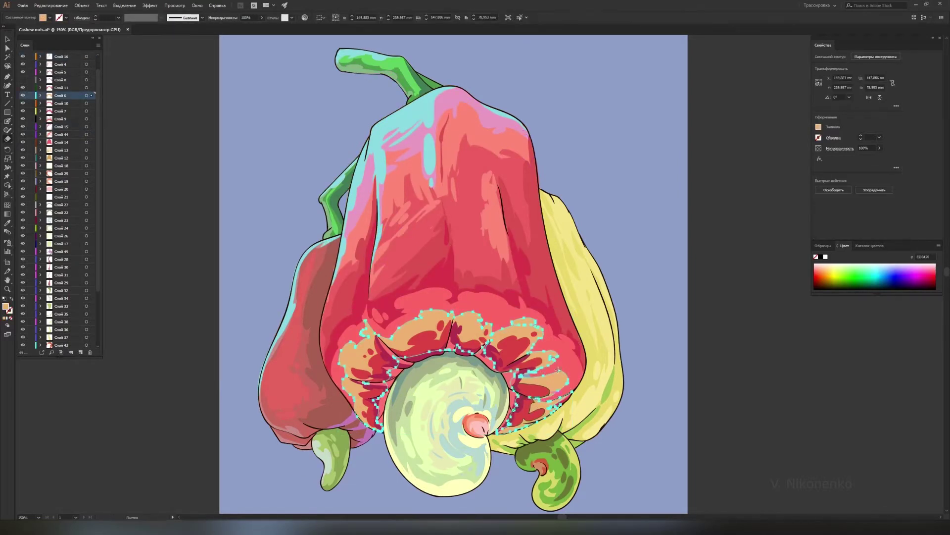
key("shift+b")
key("ctrl+shift+a")
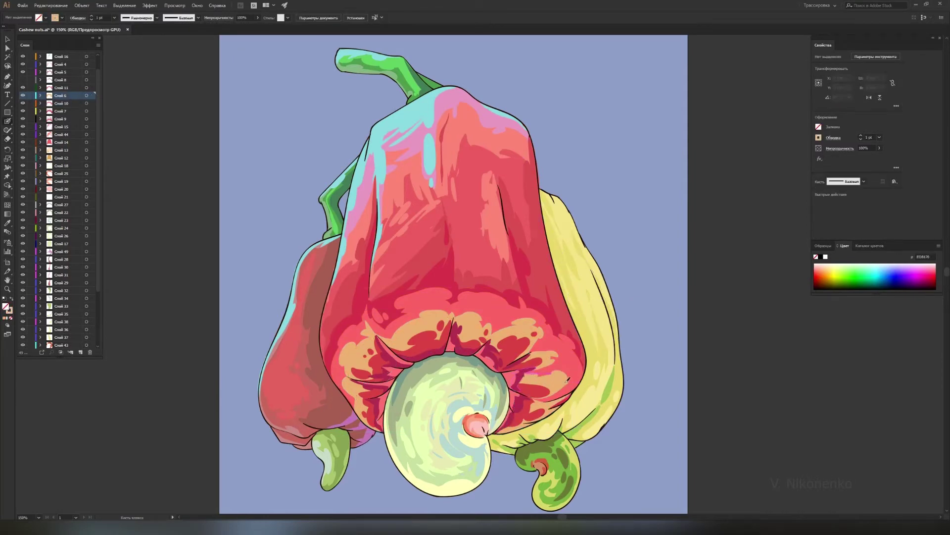
left_click(435, 158, "ctrl")
left_click(438, 182, "ctrl")
key("ctrl+shift+a")
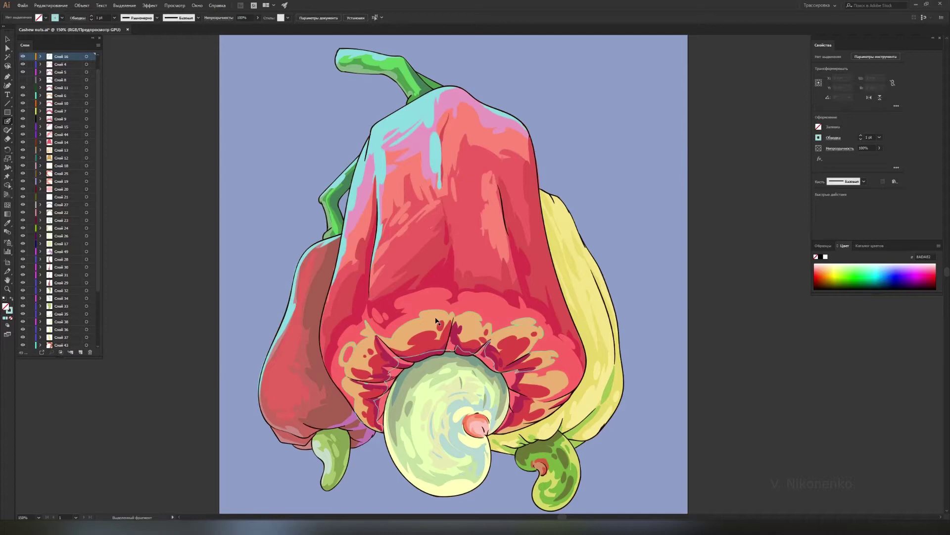
left_click(461, 463, "ctrl")
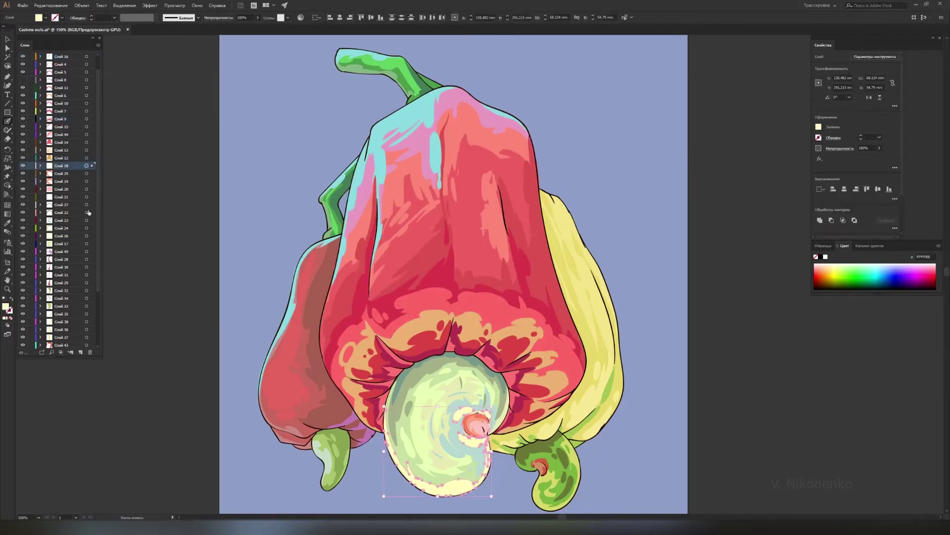
key("ctrl+shift+a")
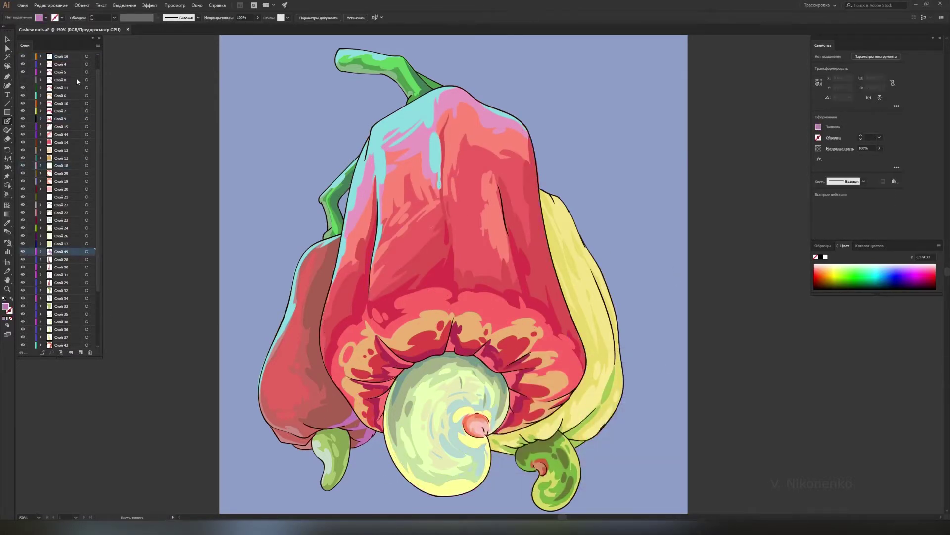
Choose a new pink colour on the stroke and paint it along the red and yellow edge.
left_click(80, 351)
double_click(5, 307)
key("Return")
key("shift+x")
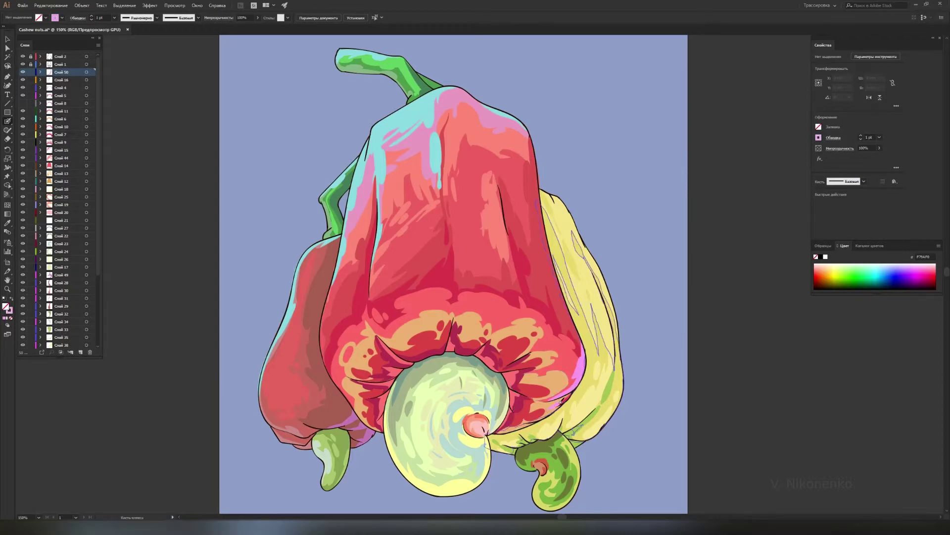
left_click_drag(546, 414, 532, 420)
left_click_drag(560, 297, 544, 222)
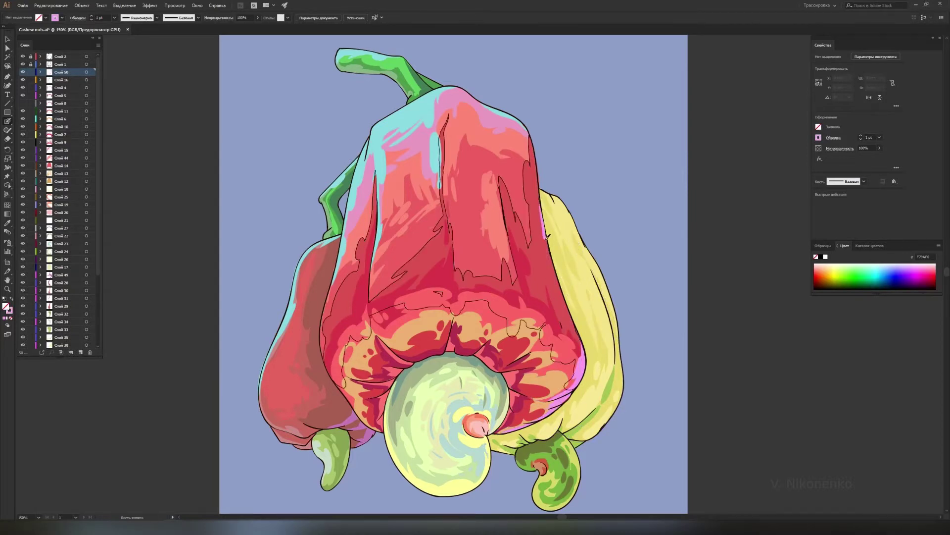
Select the peach shading and red fruit shapes, sampling the salmon, lighter red and pink edge colours.
left_click(473, 113, "ctrl")
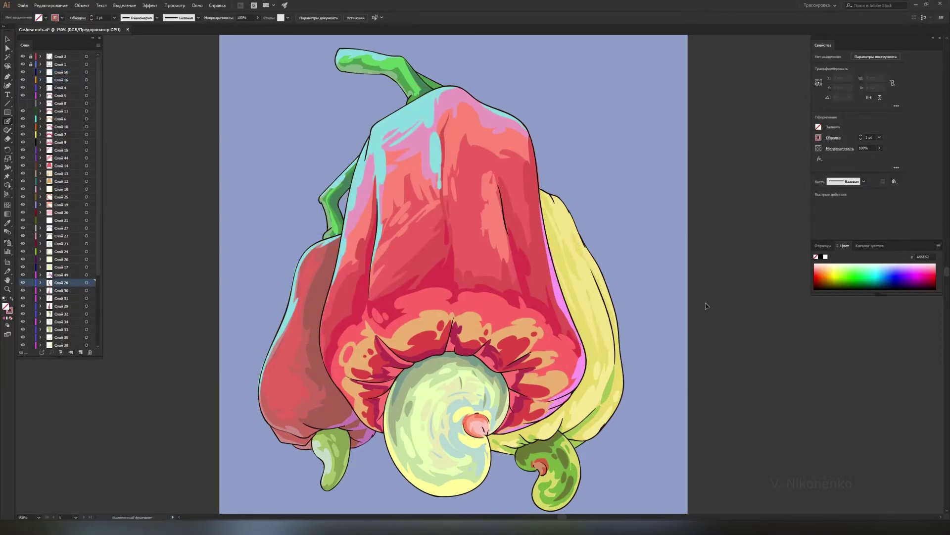
left_click(540, 386, "ctrl")
left_click(580, 361, "ctrl")
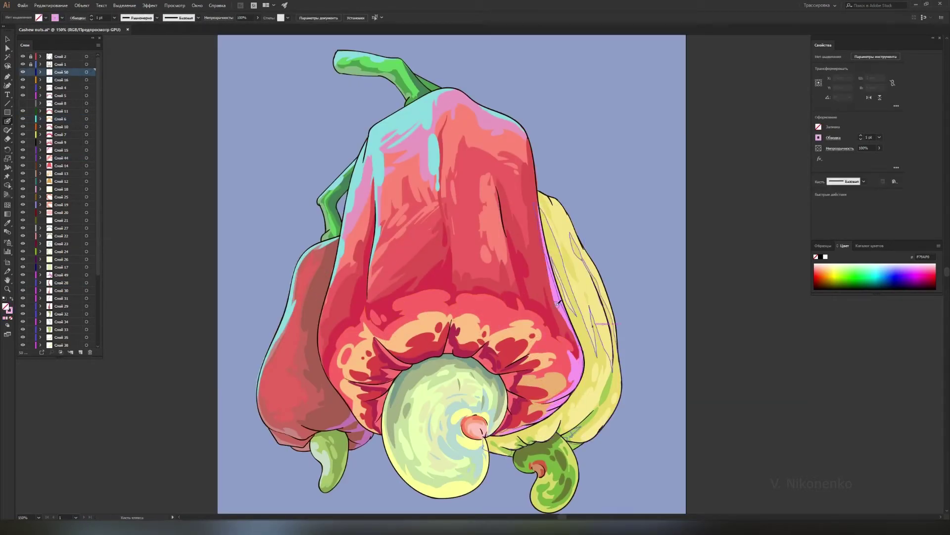
left_click(539, 191, "ctrl")
left_click(386, 424, "ctrl")
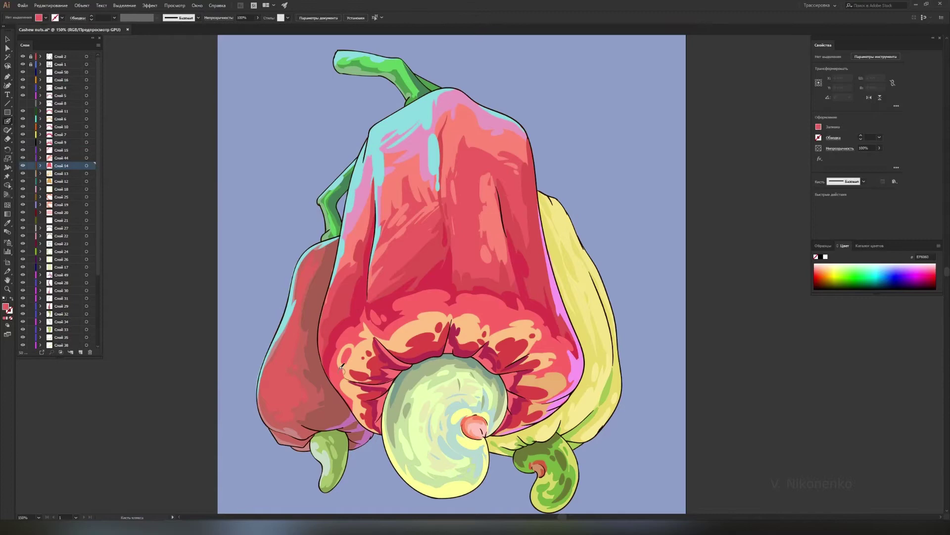
left_click(492, 438, "ctrl")
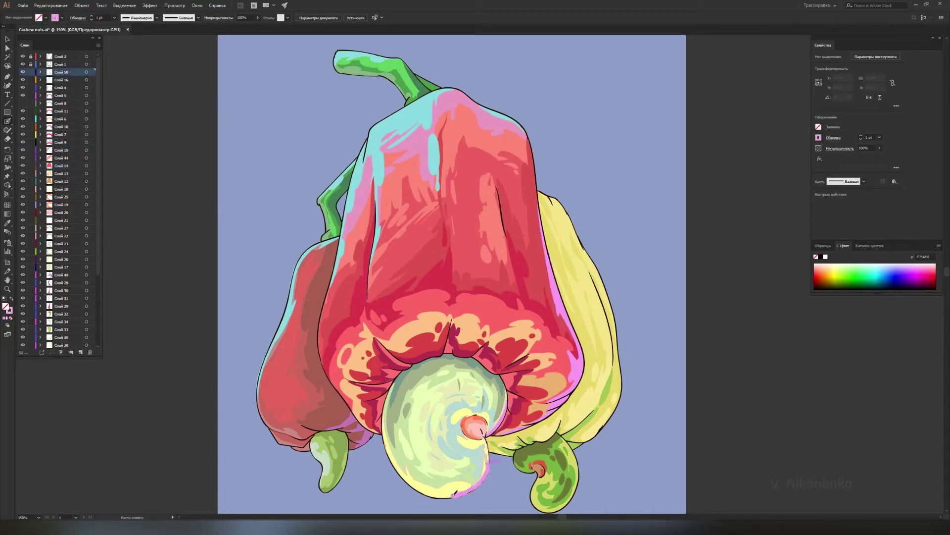
Paint pink rims along the pepper's right edge, the nut's lower-right edge and the small green nut.
left_click_drag(498, 435, 541, 204)
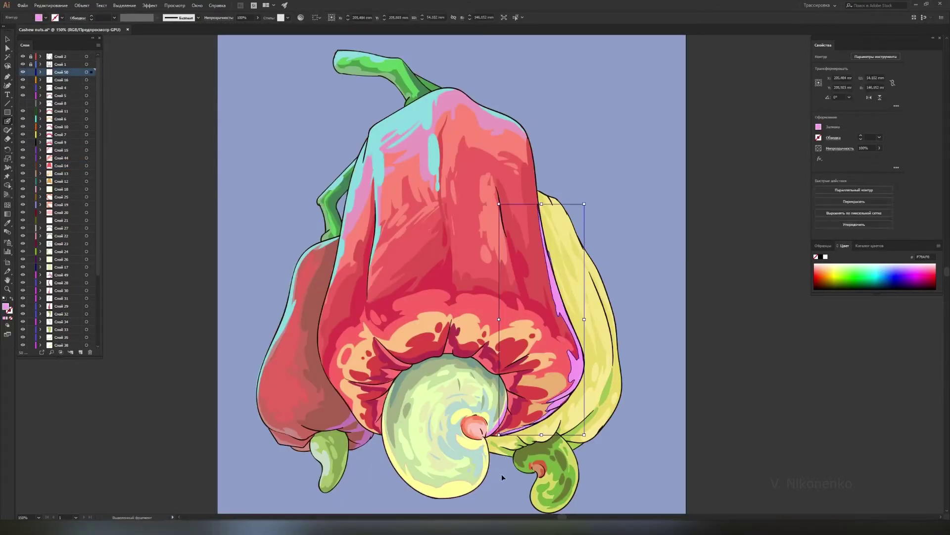
left_click_drag(501, 473, 446, 500)
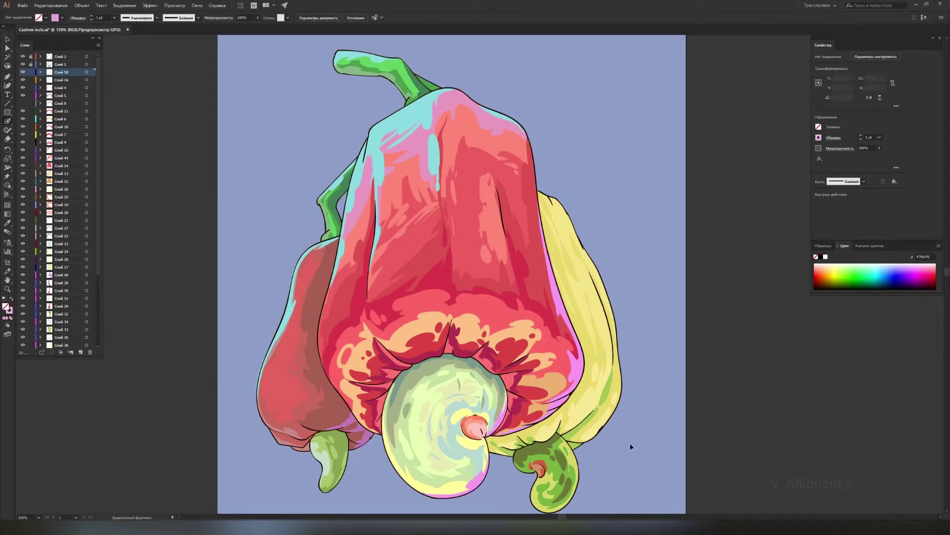
scroll(631, 447, "down", 3)
left_click_drag(555, 369, 543, 434)
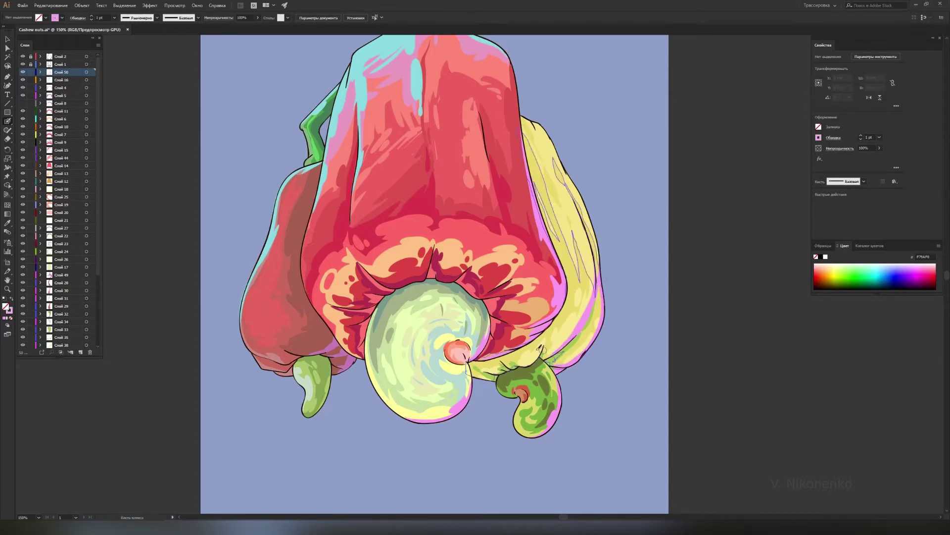
left_click_drag(611, 136, 614, 220)
With the Blob Brush, paint pink bands along the yellow cashew's and red pepper's edges.
key("shift+b")
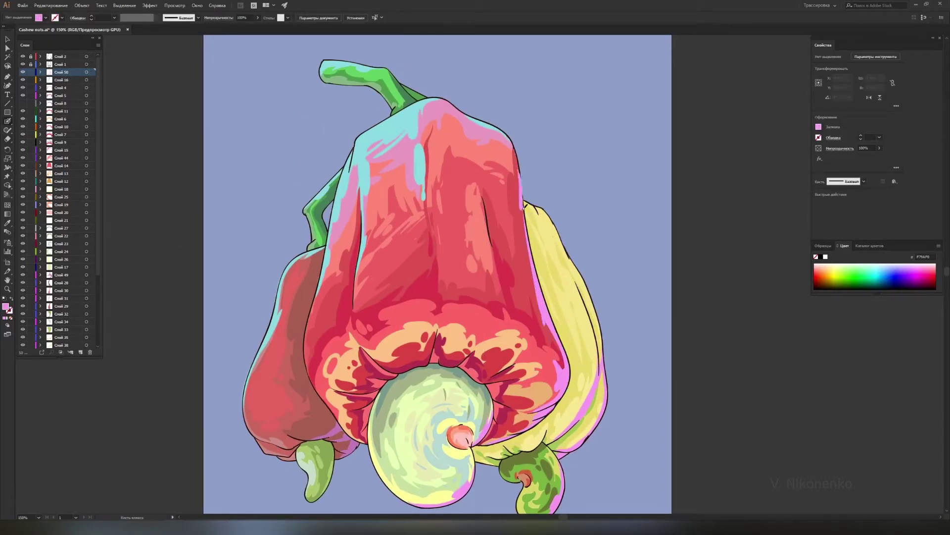
key("shift+x")
scroll(523, 207, "down", 1)
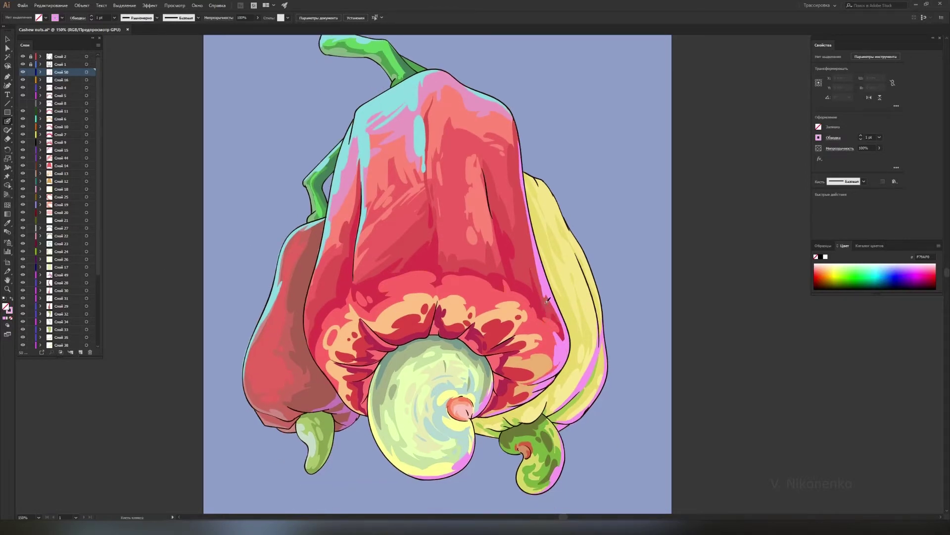
left_click_drag(594, 301, 579, 384)
left_click_drag(519, 138, 541, 297)
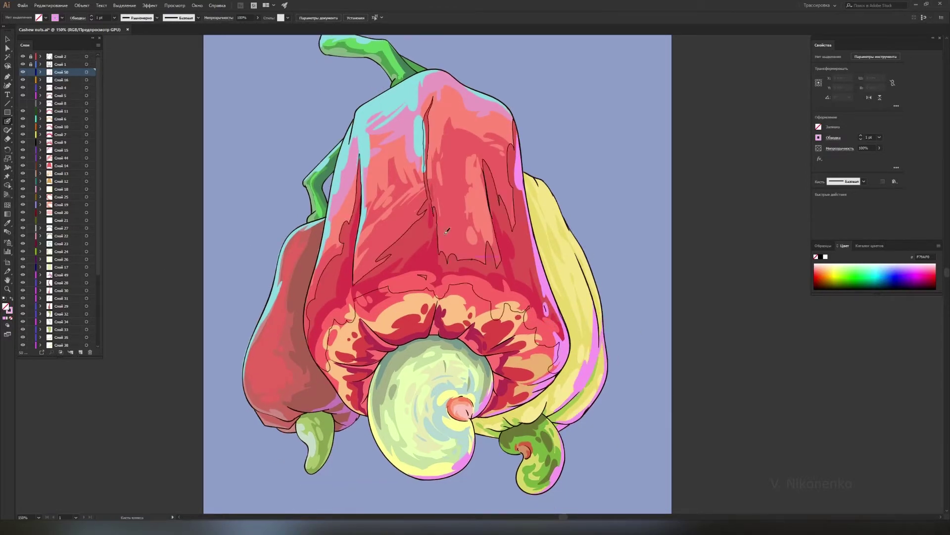
key("shift+e")
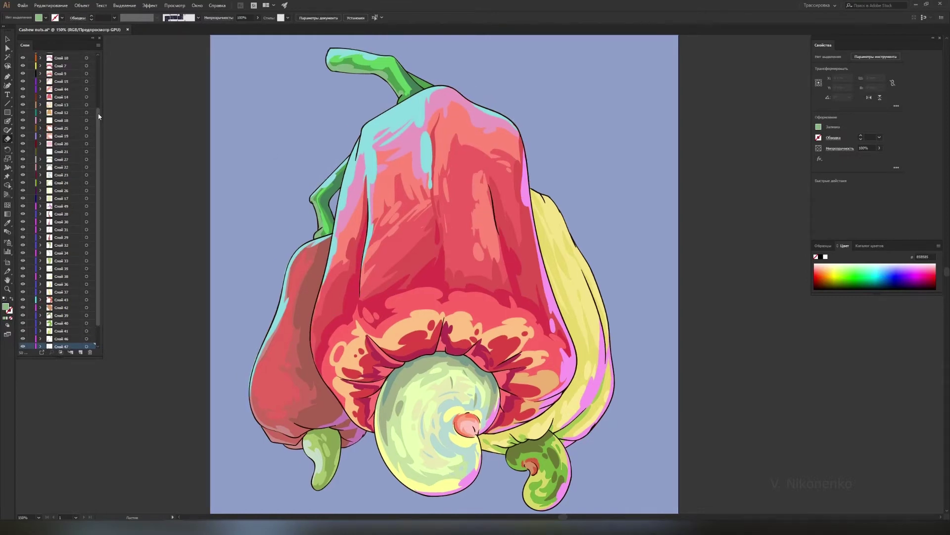
Switch to layer Слой 51 and set the fill to cream F6FFDC.
double_click(5, 306)
left_click(658, 377)
left_click(423, 445, "ctrl")
key("ctrl+shift+a")
left_click(60, 72)
double_click(5, 306)
left_click(663, 373)
Paint a cream highlight stripe and six dots on the pepper, plus a highlight on the yellow cashew's right side.
mouse_move(453, 188)
left_mouse_down()
mouse_move(461, 277)
mouse_move(485, 283)
left_mouse_up()
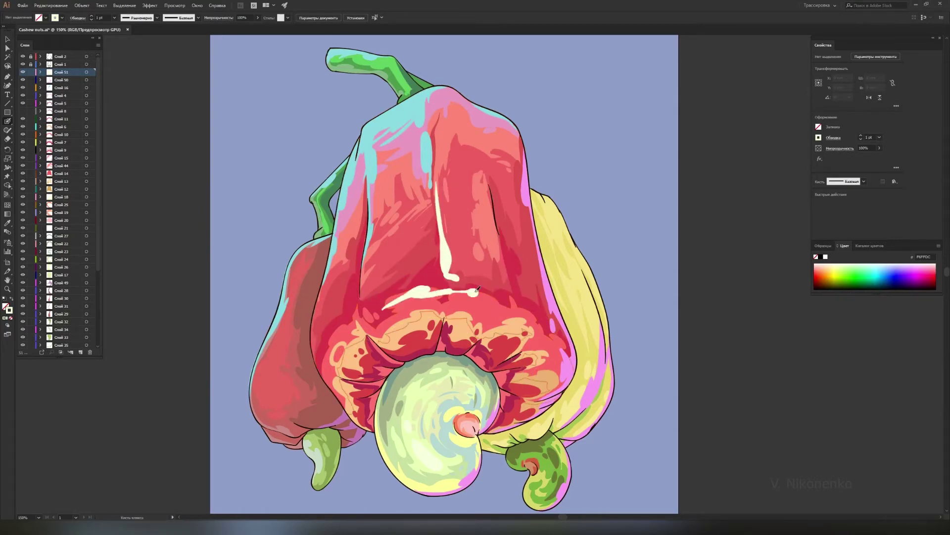
left_click(531, 245)
left_click(534, 272)
left_click(375, 271)
left_click(343, 301)
left_click(488, 303)
left_click(531, 304)
left_click_drag(544, 213, 596, 347)
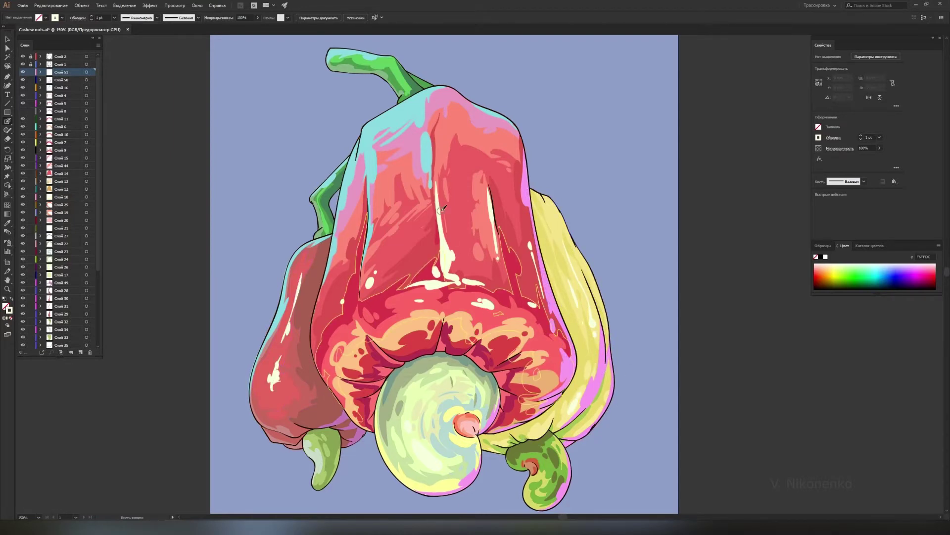
Recolour the orange blotches layer to yellow FFE771 and deselect.
left_click(86, 126)
double_click(5, 306)
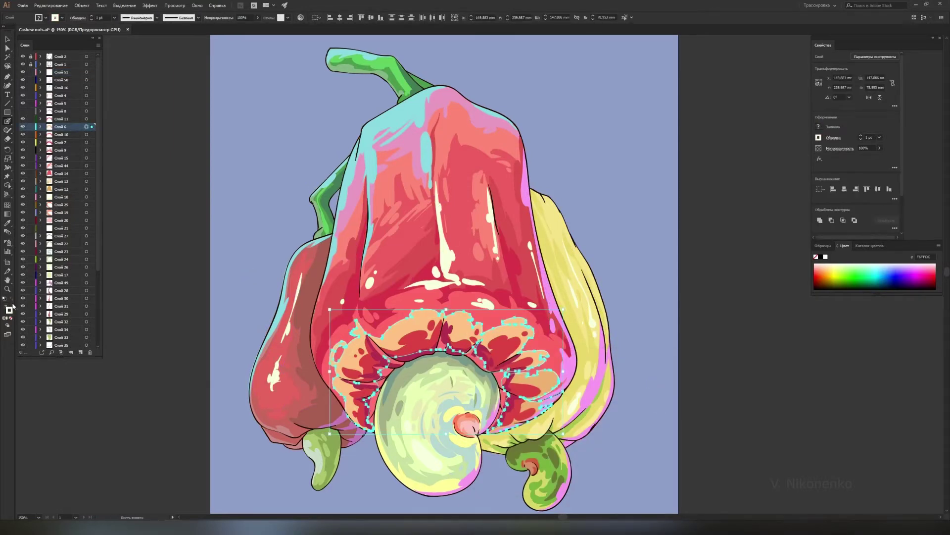
type("FFE771")
key("Return")
key("ctrl+shift+a")
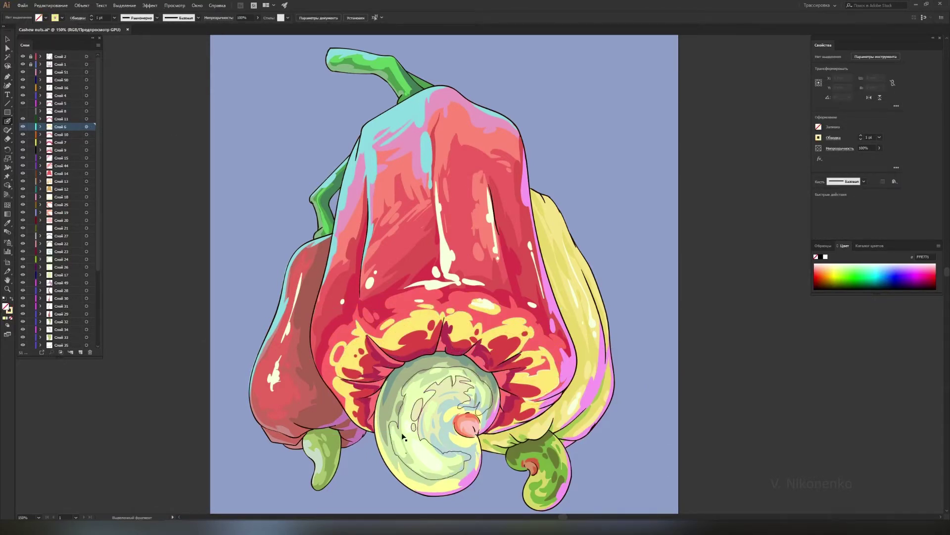
Sample green and yellow colours from the artwork and select layer Слой 6.
left_click(80, 352)
key("i")
left_click(322, 460)
double_click(6, 307)
key("Return")
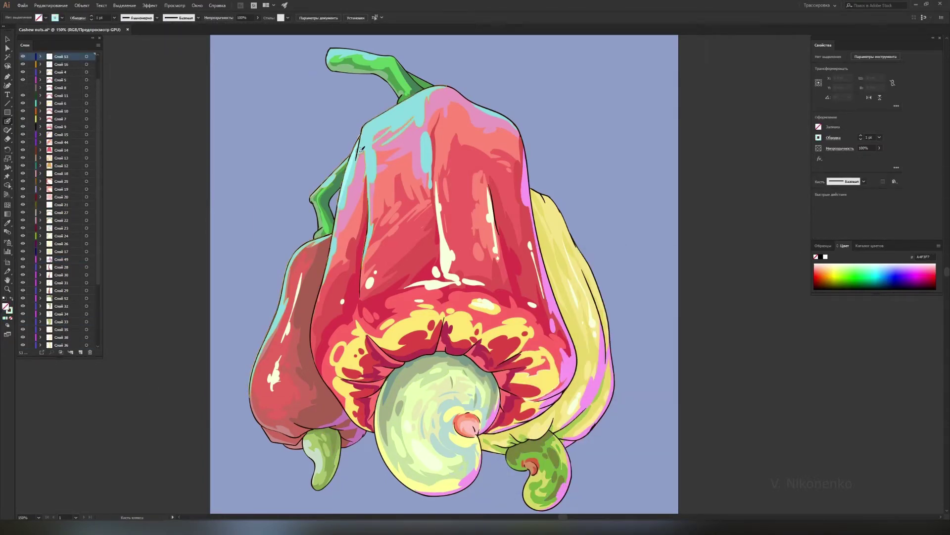
key("ctrl+z")
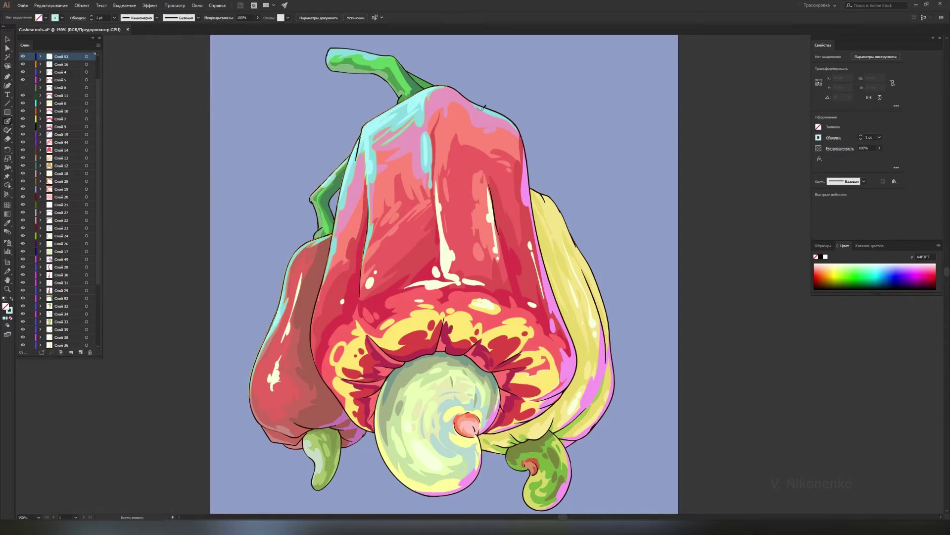
left_click(446, 366, "ctrl")
left_click(645, 104, "ctrl")
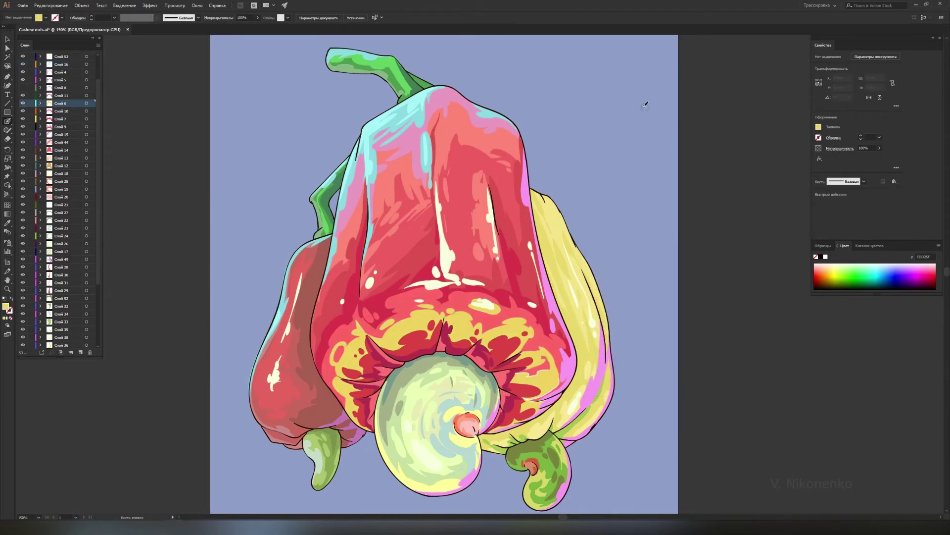
Select the pink layer Слой 10 and swap the fill and stroke colours.
left_click(614, 354, "ctrl")
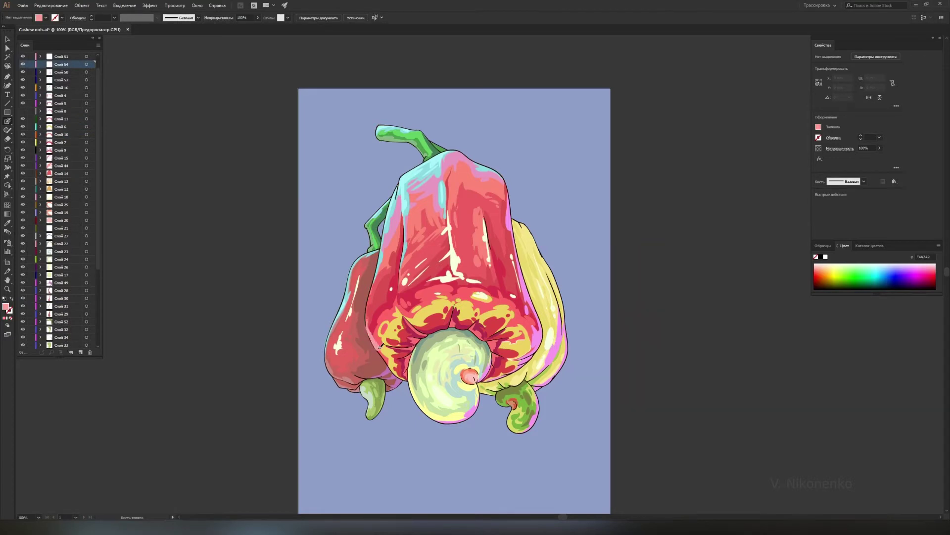
key("shift+x")
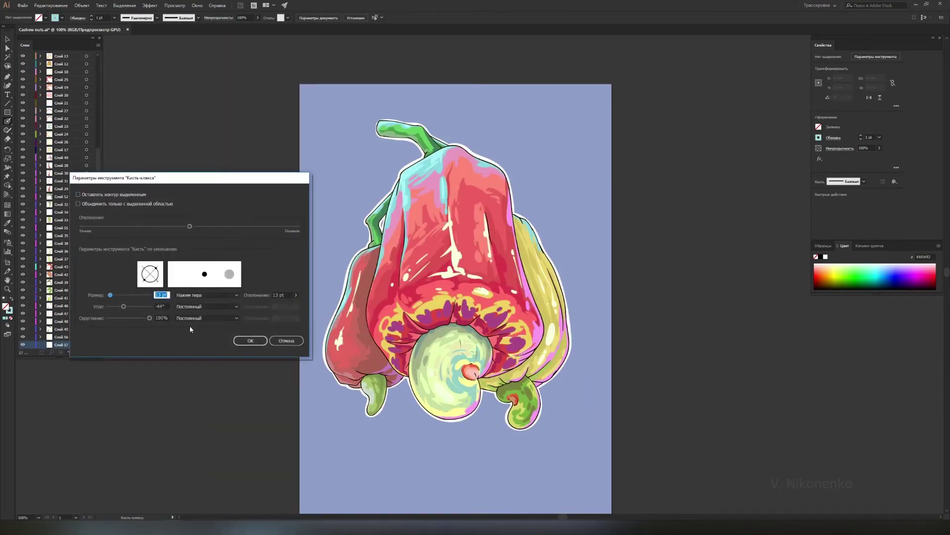
Paint broad cyan splashes around the pepper and add cyan splash dots on new layer Слой 58.
left_click_drag(559, 385, 368, 121)
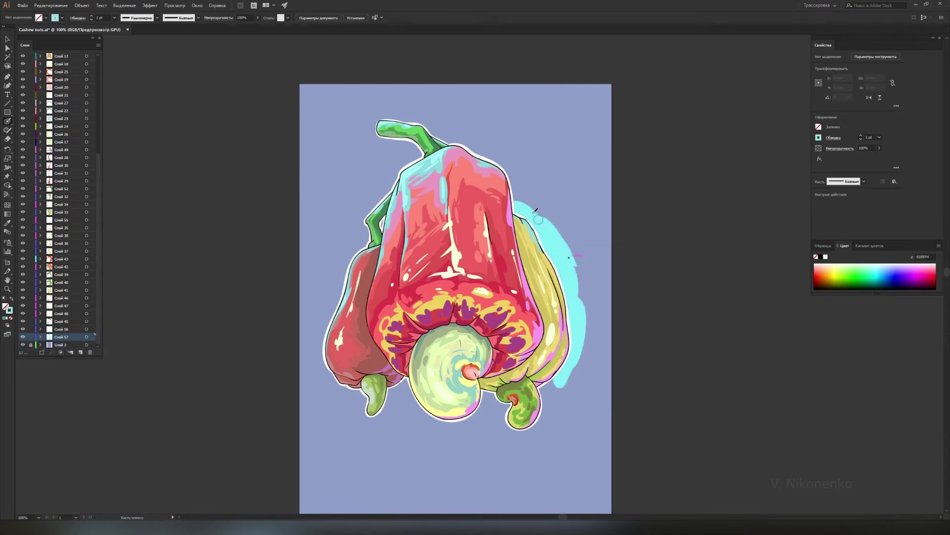
mouse_move(368, 121)
left_mouse_down()
mouse_move(372, 394)
mouse_move(406, 426)
mouse_move(562, 403)
mouse_move(570, 216)
mouse_move(531, 159)
mouse_move(372, 148)
mouse_move(323, 388)
mouse_move(492, 424)
mouse_move(489, 445)
mouse_move(555, 431)
left_mouse_up()
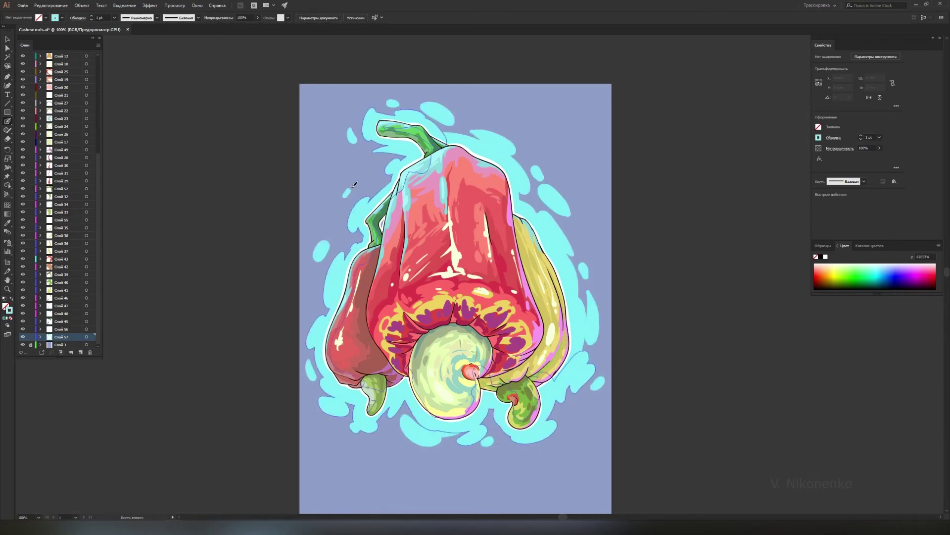
left_click(562, 147)
left_click(590, 217)
left_click(324, 198)
Move layer Слой 58 to the top and paint white highlights down both pepper edges.
key("ctrl+l")
key("ctrl+plus")
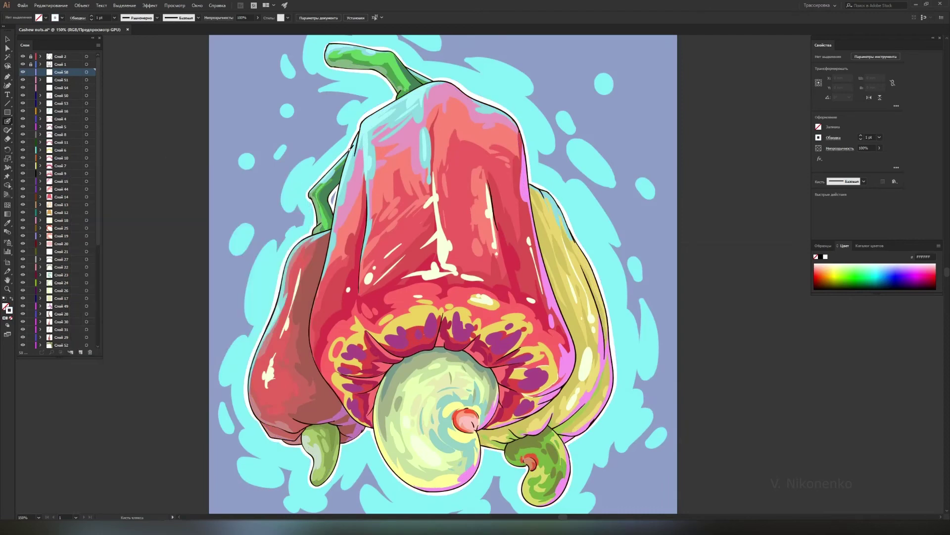
left_click_drag(74, 72, 74, 54)
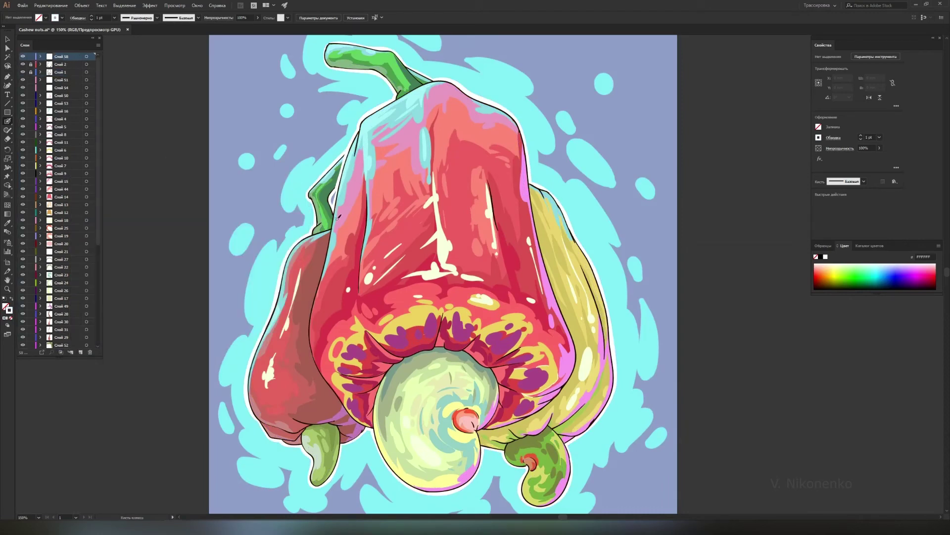
key("ctrl+plus")
mouse_move(369, 124)
left_mouse_down()
mouse_move(345, 359)
mouse_move(409, 440)
left_mouse_up()
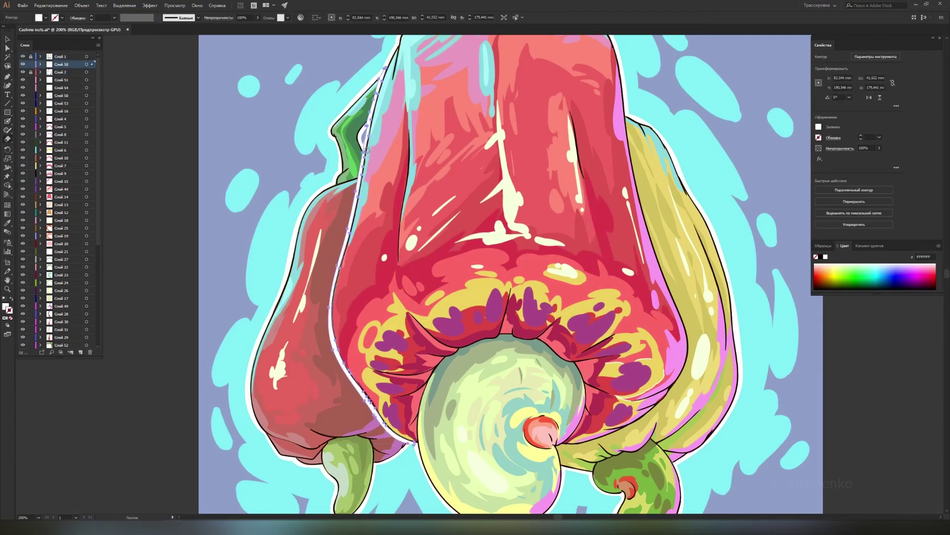
key("ctrl+shift+a")
key("shift+b")
left_click_drag(629, 113, 690, 394)
key("shift+x")
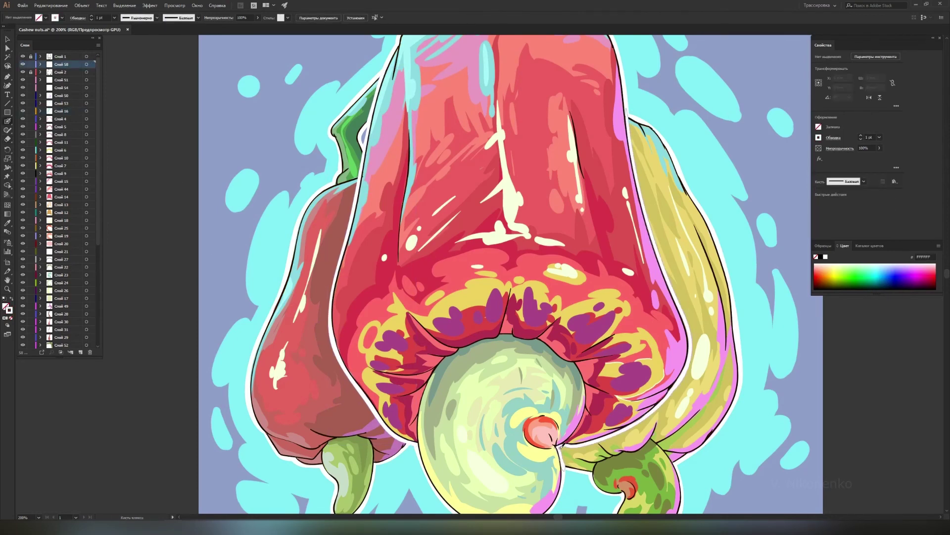
key("ctrl+minus")
key("ctrl+minus")
key("ctrl+minus")
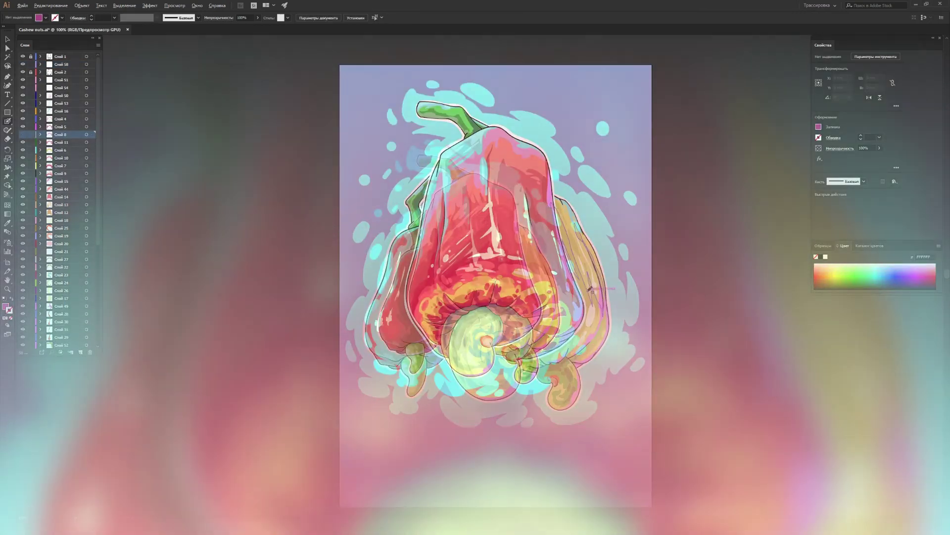